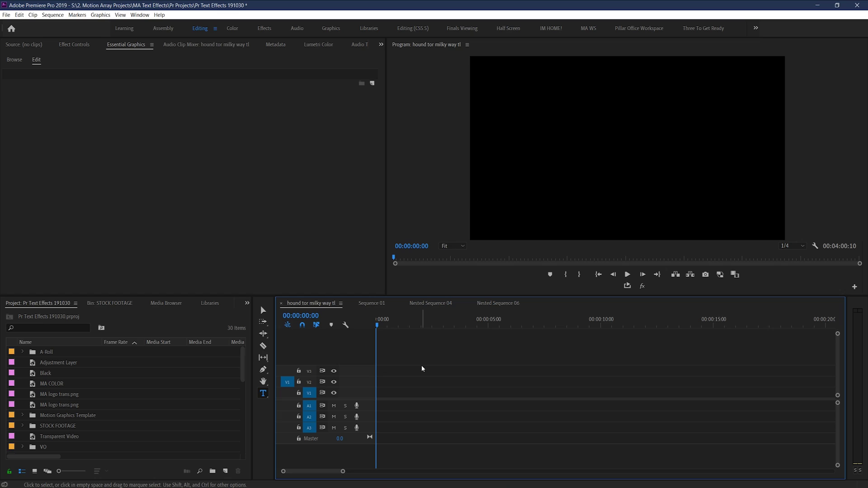
# Create a white 3840 x 2160 color matte at 25.00 fps and place it at the start of track V2
pyautogui.rightClick(23, 377)
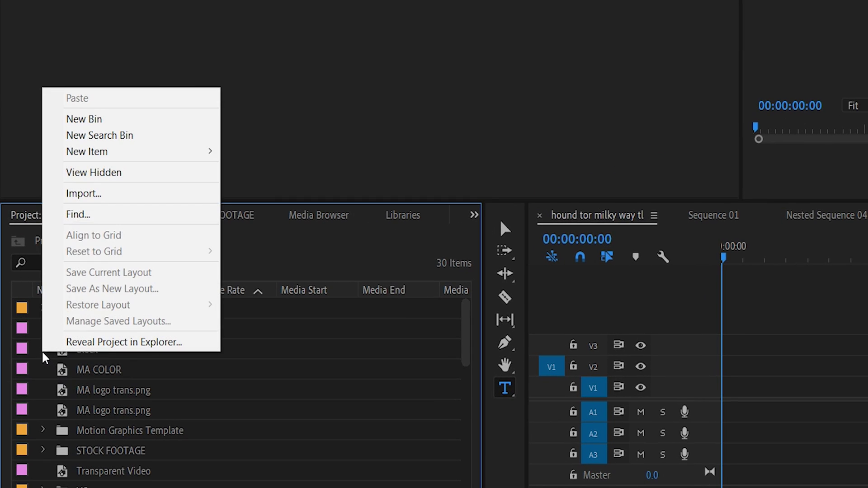
pyautogui.moveTo(113, 150)
pyautogui.click(291, 270)
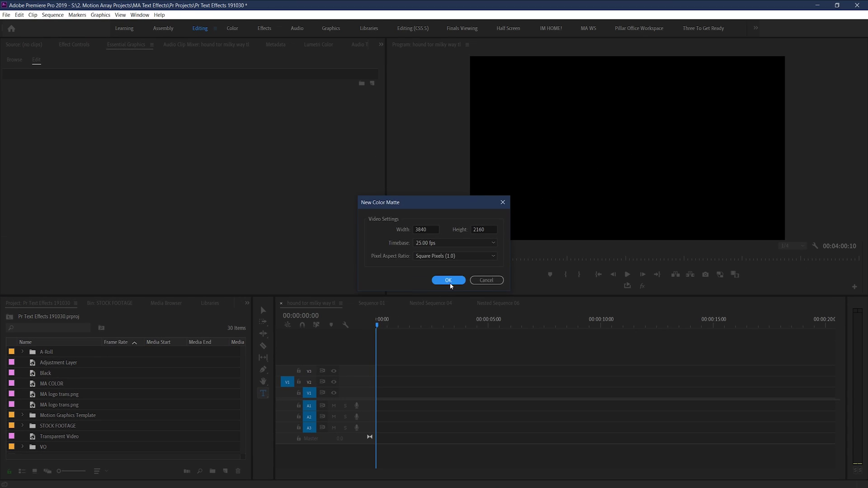
pyautogui.click(449, 279)
pyautogui.click(542, 215)
pyautogui.press('Return')
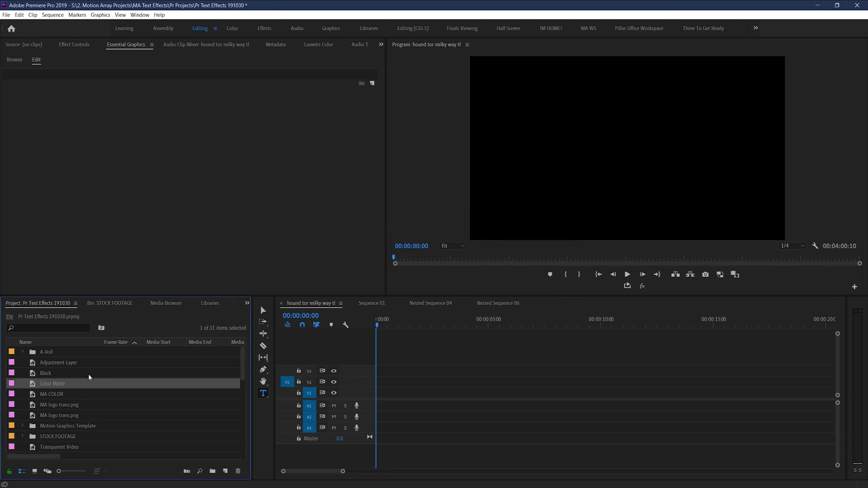
pyautogui.moveTo(188, 391); pyautogui.dragTo(365, 384)
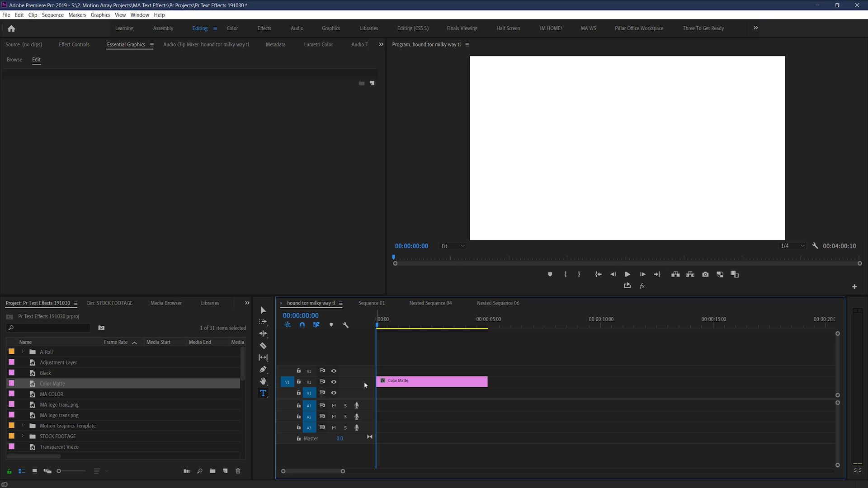
# Add a text layer above the color matte, shift it toward the frame's left side and make it read STARS
pyautogui.hotkey('ctrl', 't')
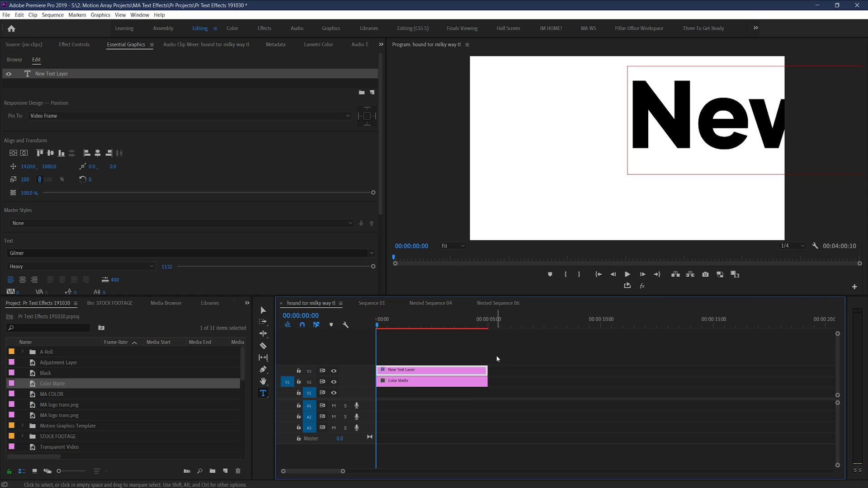
pyautogui.press('v')
pyautogui.moveTo(560, 175); pyautogui.dragTo(445, 157)
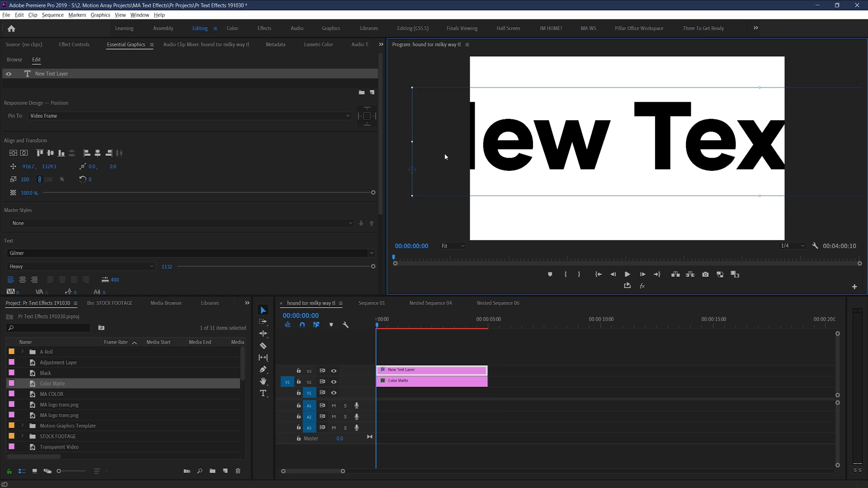
pyautogui.doubleClick(554, 156)
pyautogui.write('STARS')
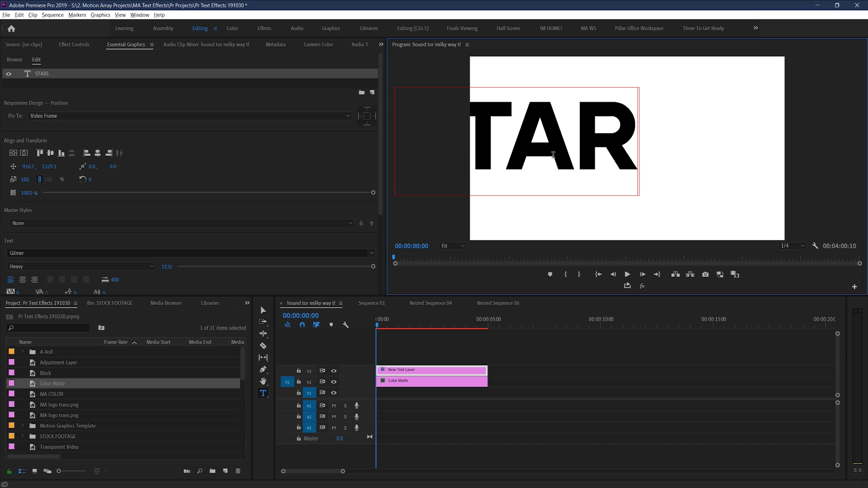
# Center-align the STARS text and center it vertically in the frame
pyautogui.hotkey('ctrl', 'a')
pyautogui.click(22, 280)
pyautogui.click(13, 153)
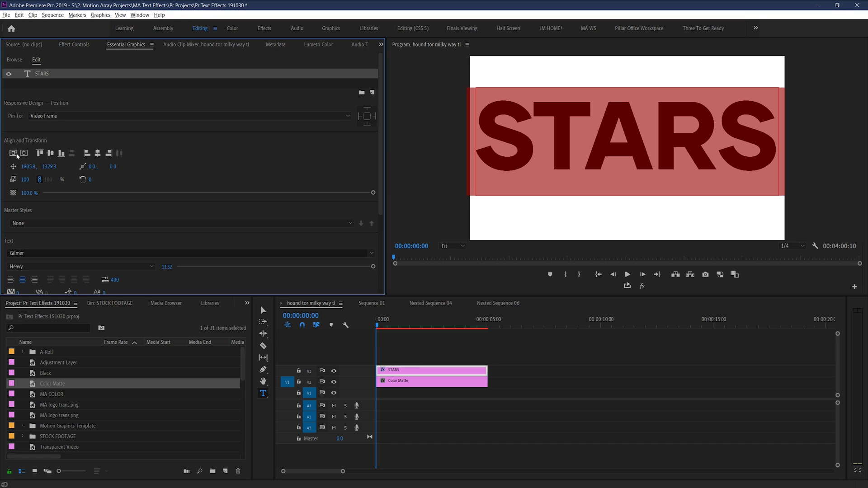
pyautogui.click(14, 154)
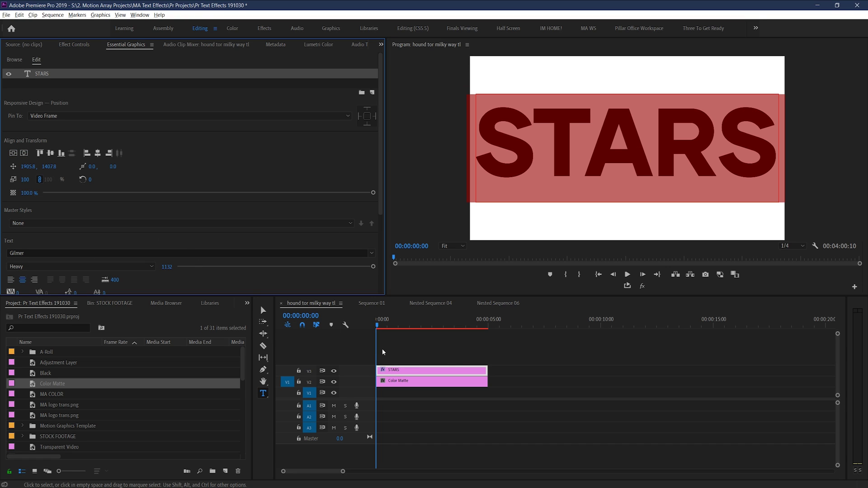
pyautogui.click(497, 352)
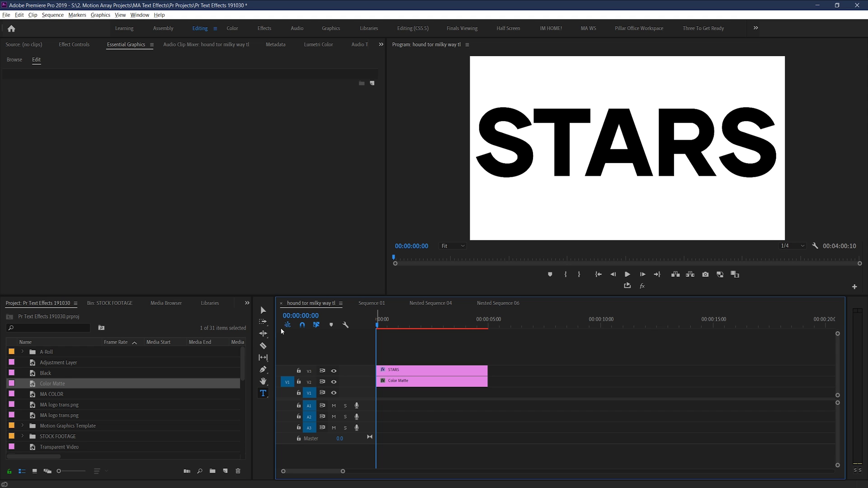
# Find the Track Matte Key effect and apply it to the Color Matte clip on V2
pyautogui.click(247, 303)
pyautogui.click(261, 364)
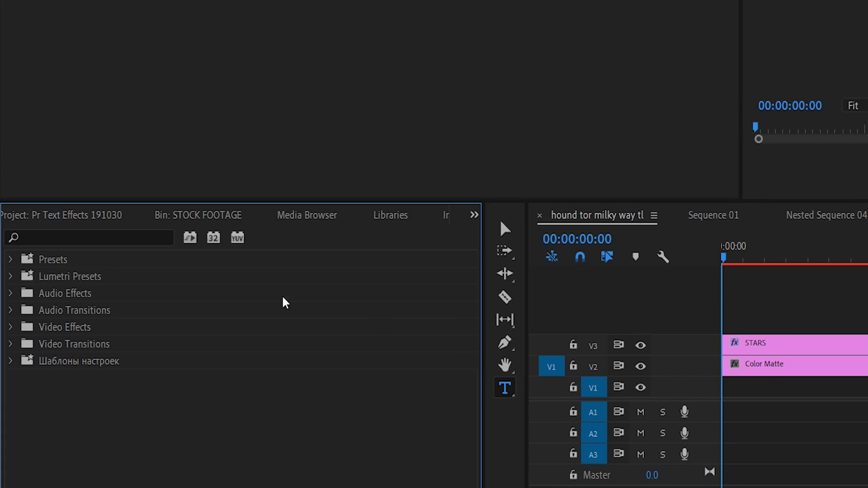
pyautogui.click(104, 237)
pyautogui.write('track')
pyautogui.moveTo(106, 361); pyautogui.dragTo(738, 366)
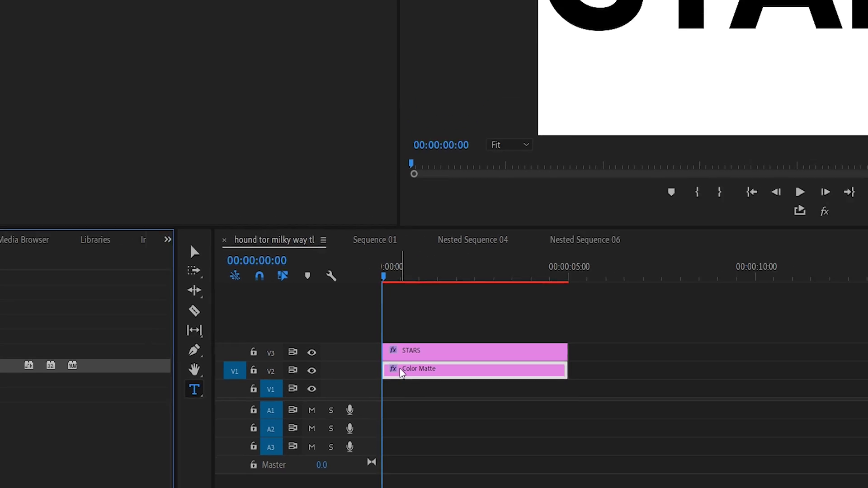
pyautogui.moveTo(402, 373); pyautogui.dragTo(401, 374)
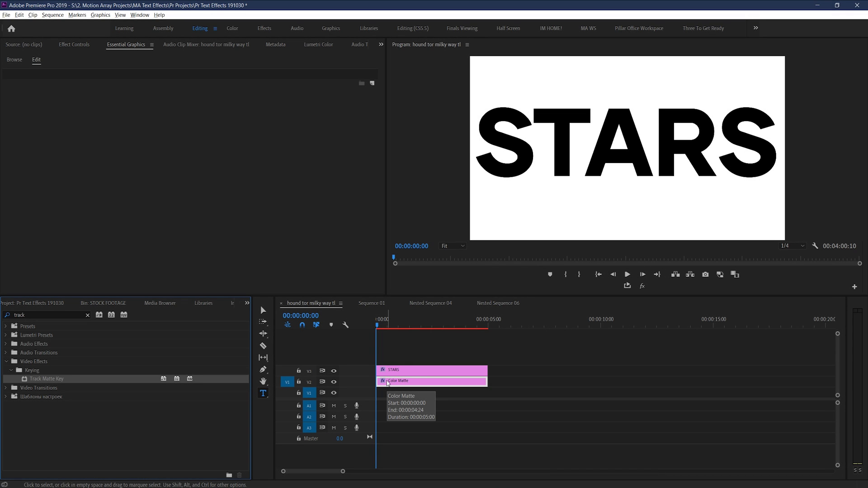
# Set the Color Matte clip's Track Matte Key matte to Video 3 and enable Reverse
pyautogui.click(408, 388)
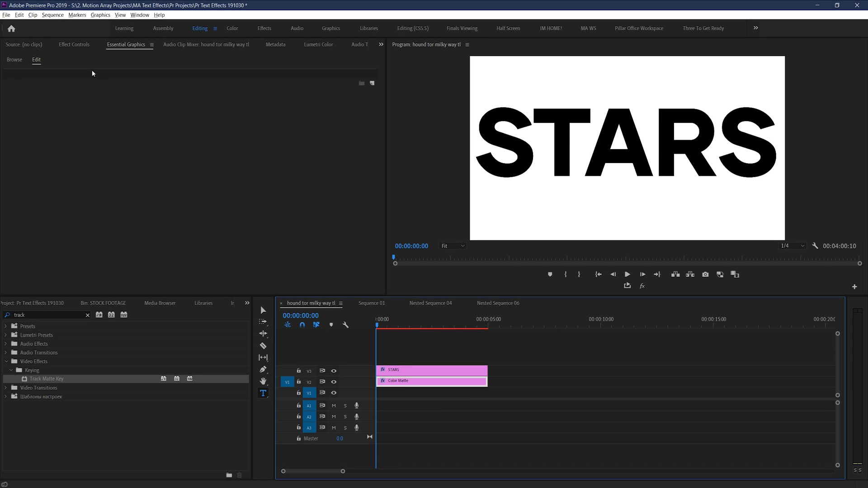
pyautogui.click(75, 45)
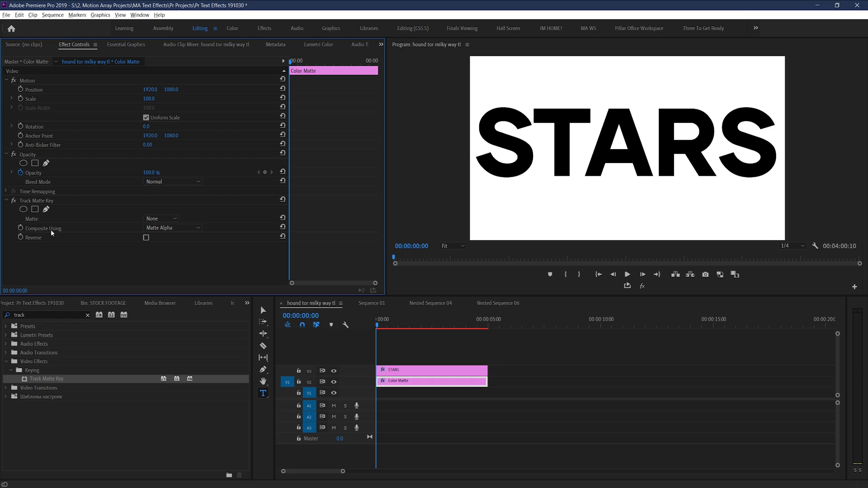
pyautogui.click(160, 219)
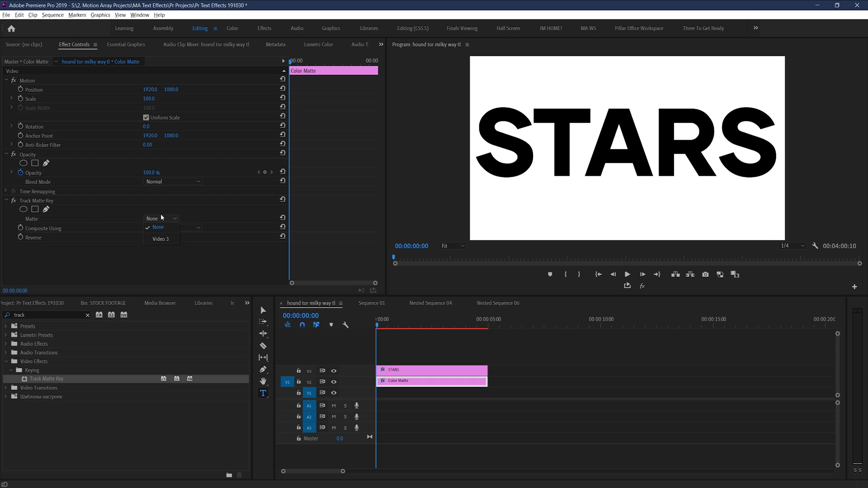
pyautogui.click(161, 239)
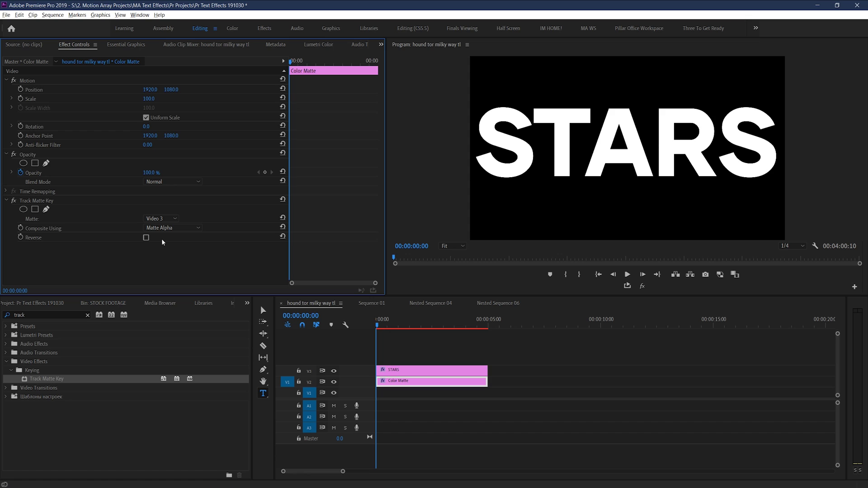
pyautogui.click(334, 388)
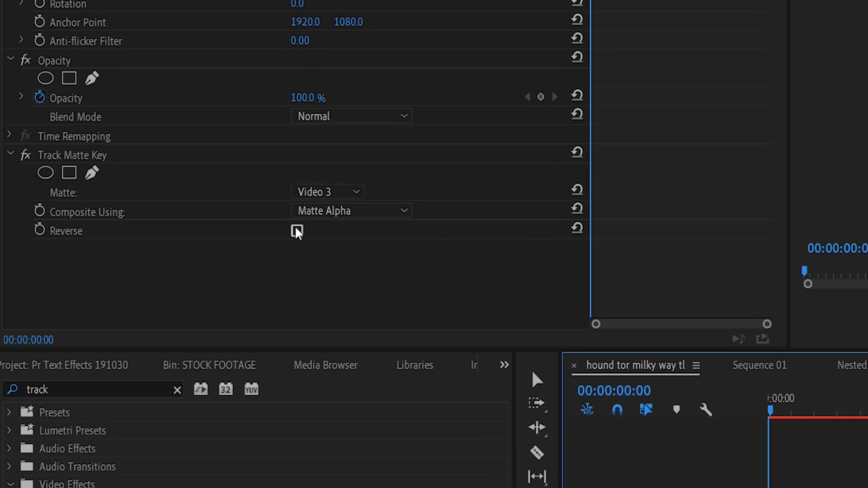
pyautogui.click(296, 232)
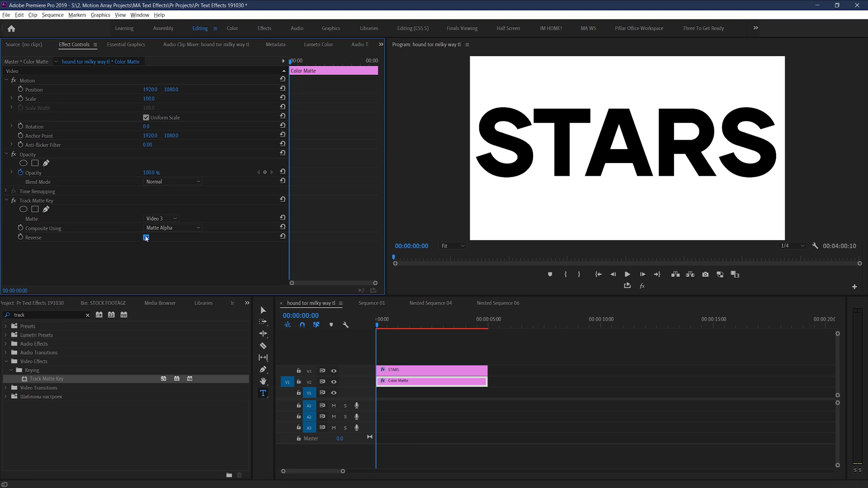
# Place the clip hound tor milky way tl.mp4 on track V1 beneath the color matte, starting at the sequence start
pyautogui.click(45, 300)
pyautogui.scroll(-3, 80, 391)
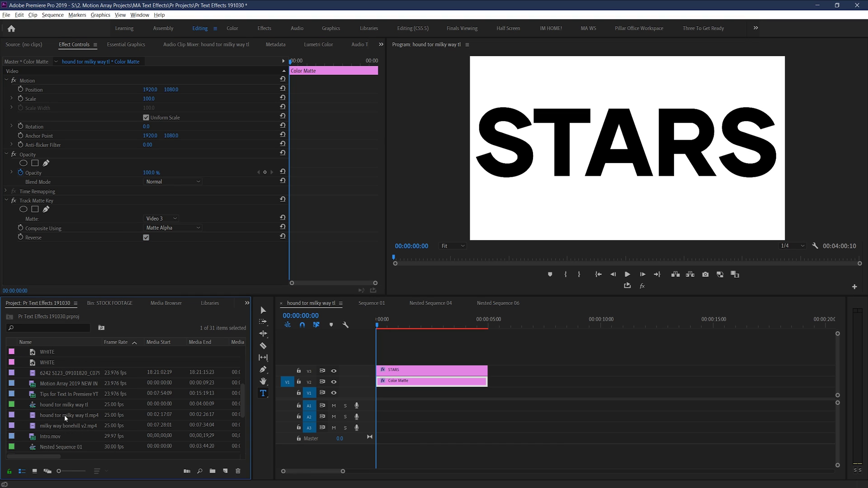
pyautogui.doubleClick(64, 416)
pyautogui.moveTo(64, 416); pyautogui.dragTo(377, 392)
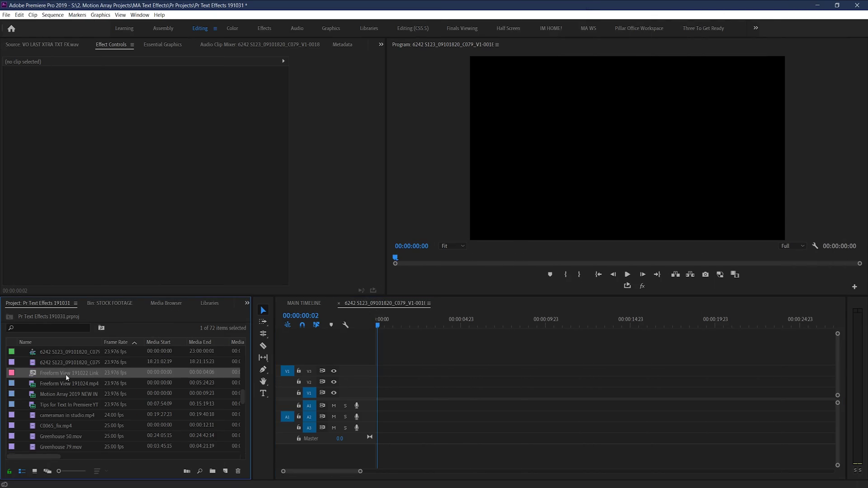
# Preview the 6242 S123_09101820_C079 ink clip, place it at the start of V2 and move the playhead to 00:00:01:05
pyautogui.doubleClick(64, 362)
pyautogui.click(33, 269)
pyautogui.moveTo(33, 270); pyautogui.dragTo(68, 270)
pyautogui.moveTo(57, 362); pyautogui.dragTo(376, 386)
pyautogui.moveTo(382, 320); pyautogui.dragTo(396, 320)
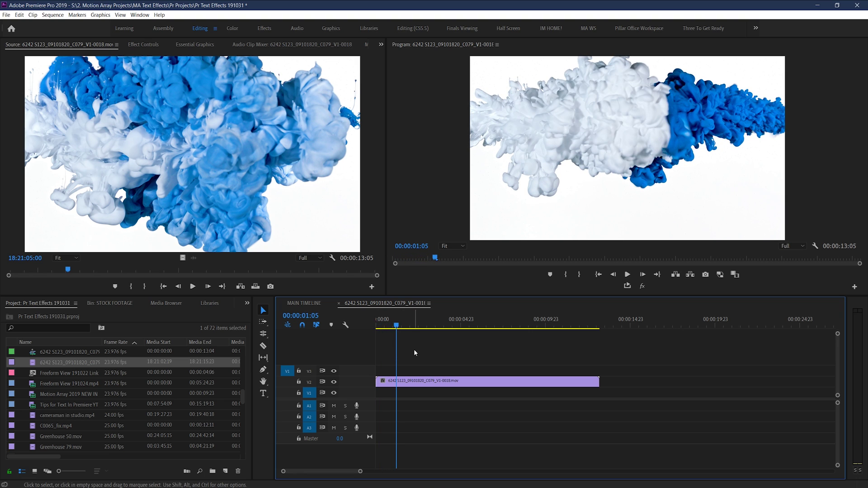
# Add a text layer reading CLOUD above the ink clip and extend it to the ink clip's end
pyautogui.hotkey('ctrl', 't')
pyautogui.doubleClick(527, 147)
pyautogui.write('CLOUD')
pyautogui.press('Escape')
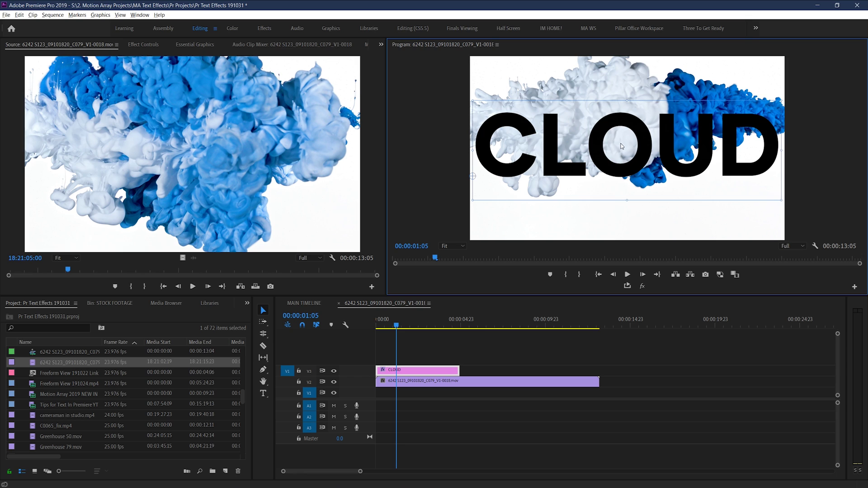
pyautogui.moveTo(460, 370); pyautogui.dragTo(599, 370)
# Find the Track Matte Key effect and apply it to the ink clip on V2
pyautogui.click(247, 303)
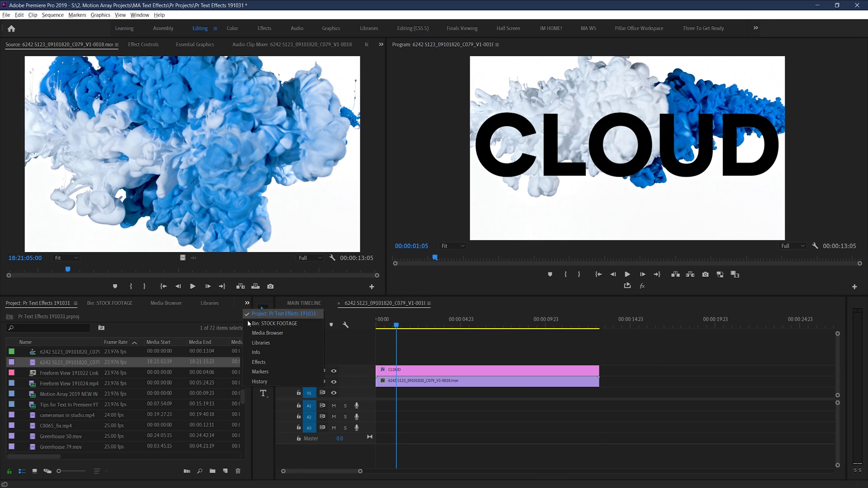
pyautogui.click(258, 363)
pyautogui.click(45, 315)
pyautogui.write('track ma')
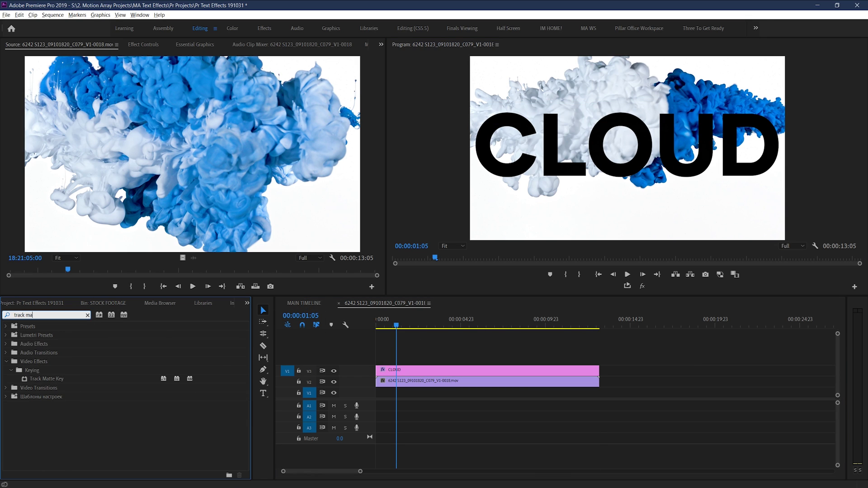
pyautogui.moveTo(47, 379); pyautogui.dragTo(405, 382)
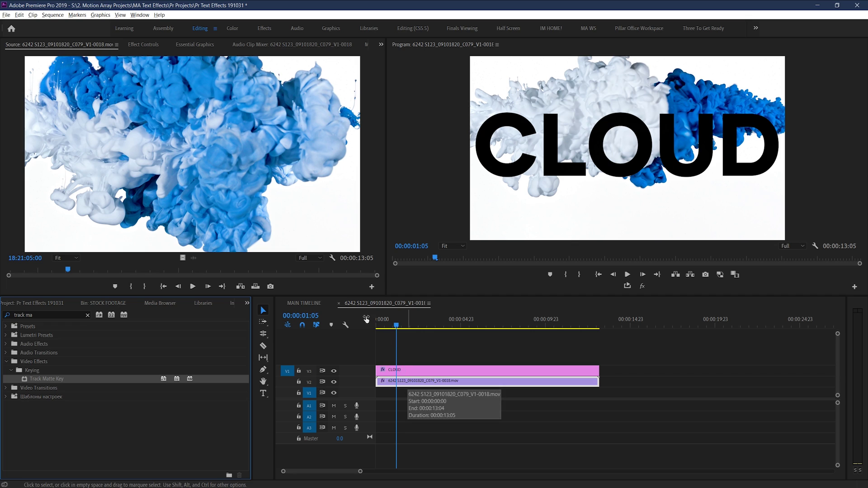
# Set the ink clip's Track Matte Key matte to Video 3 and return the playhead to the sequence start
pyautogui.click(143, 44)
pyautogui.click(162, 219)
pyautogui.click(163, 236)
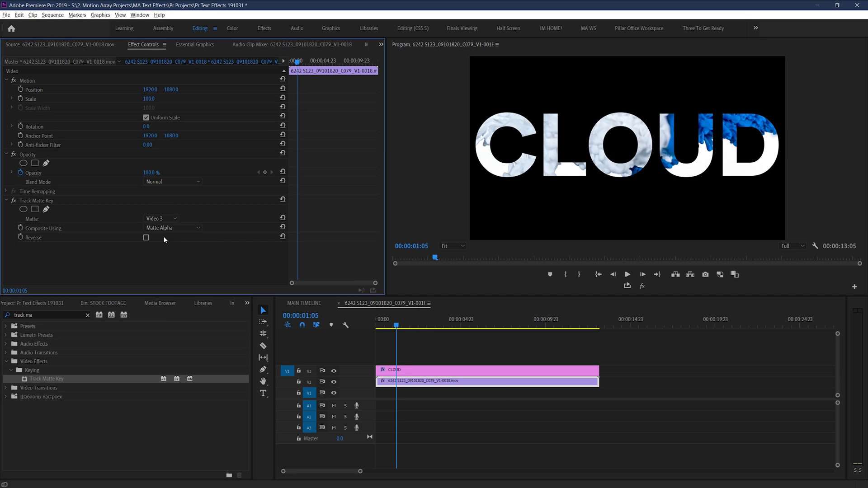
pyautogui.moveTo(396, 325); pyautogui.dragTo(370, 333)
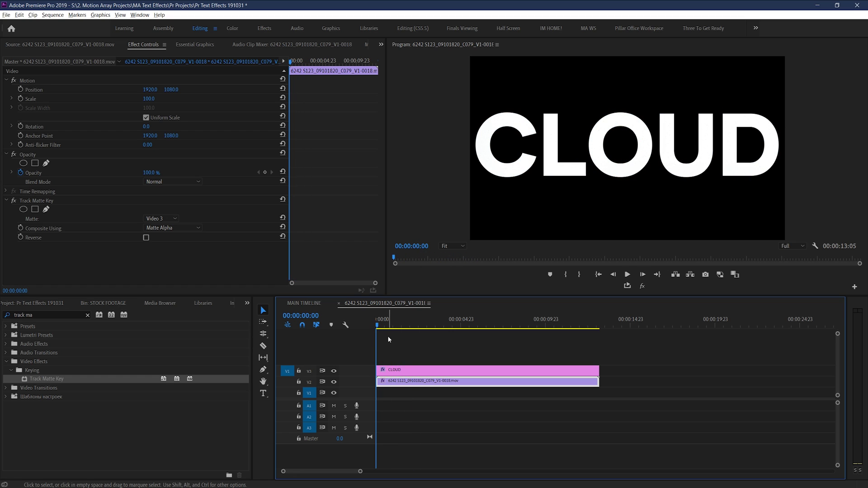
# Create a 3840 x 2160 color matte at 23.976 fps, sampling its white color from the CLOUD text and keeping the name Color Matte
pyautogui.click(41, 304)
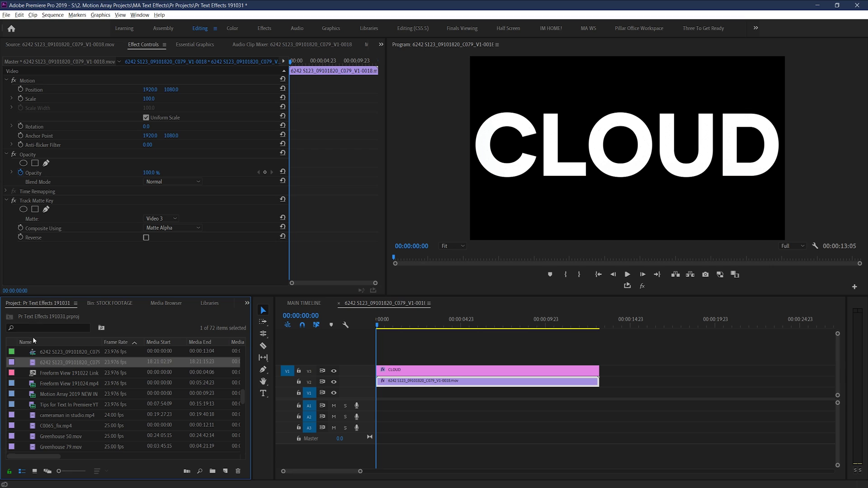
pyautogui.rightClick(25, 389)
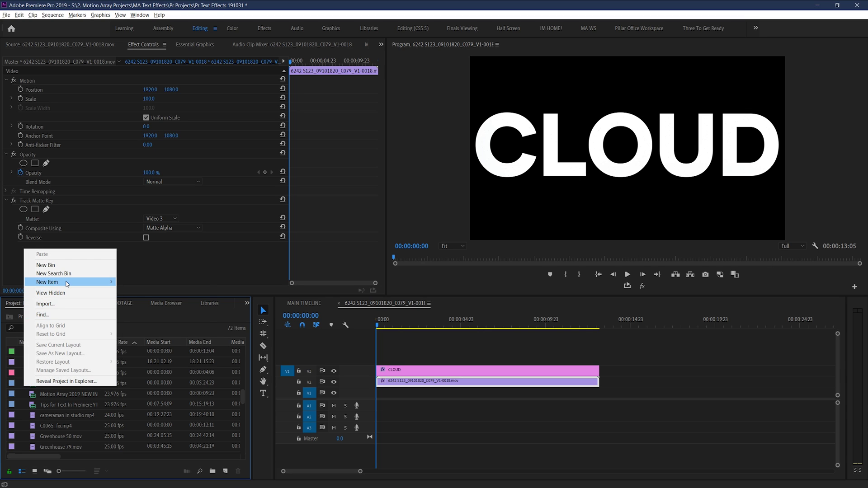
pyautogui.moveTo(102, 285)
pyautogui.click(142, 341)
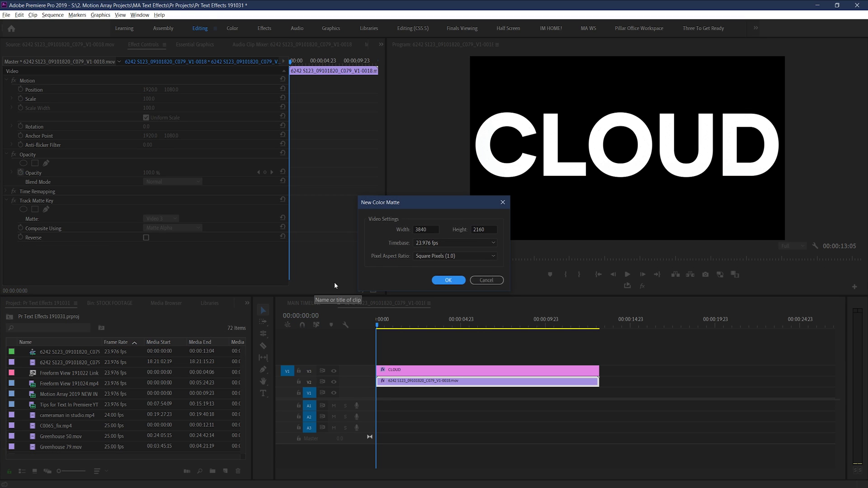
pyautogui.click(437, 280)
pyautogui.click(547, 332)
pyautogui.click(577, 170)
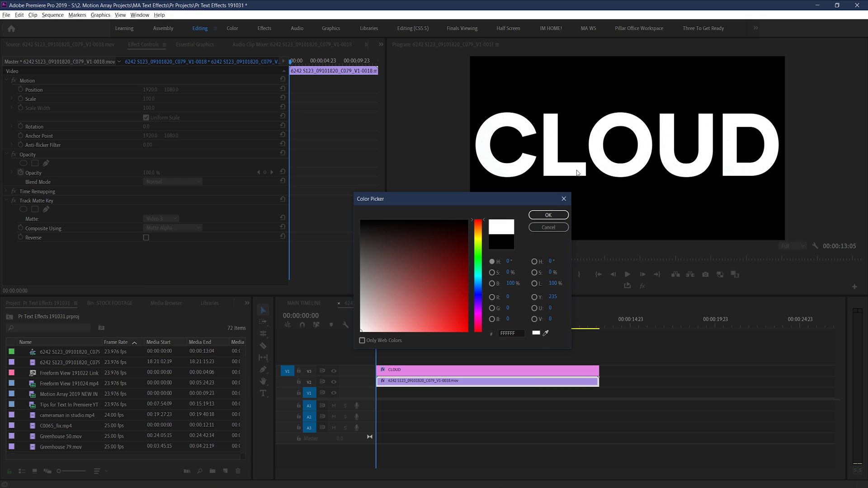
pyautogui.click(549, 215)
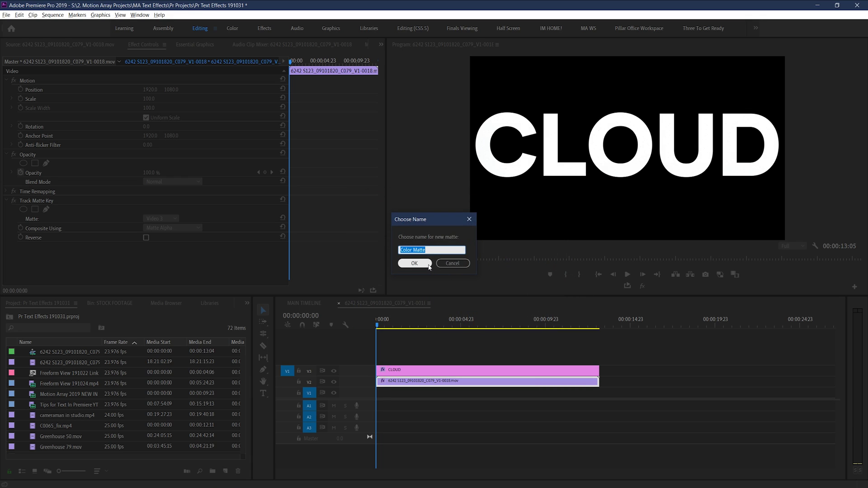
pyautogui.click(414, 264)
# Place the white color matte at the start of V1, extend it to the ink clip's end and play the sequence
pyautogui.moveTo(57, 356); pyautogui.dragTo(377, 393)
pyautogui.moveTo(458, 392); pyautogui.dragTo(599, 392)
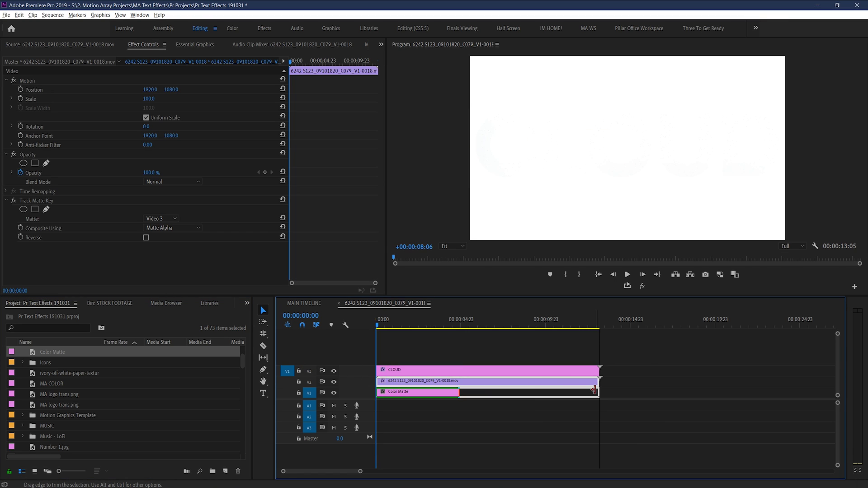
pyautogui.click(647, 356)
pyautogui.press('space')
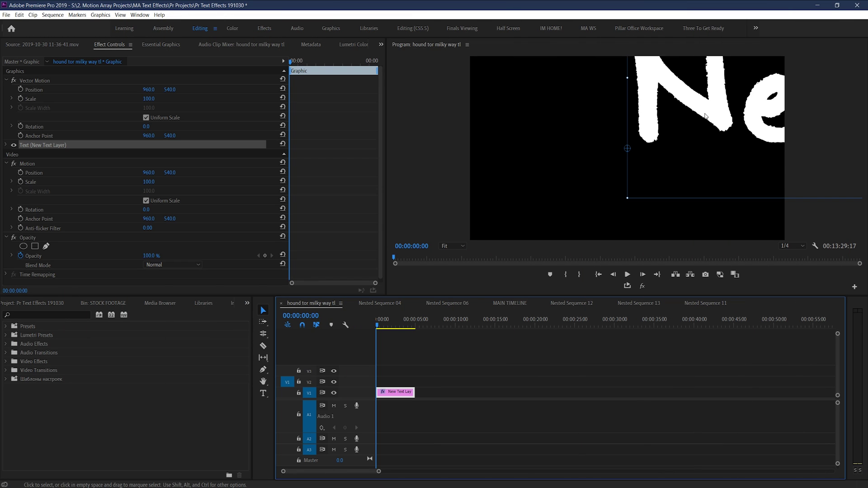
# Replace the new text layer's wording with Title and set its font size to 770
pyautogui.doubleClick(565, 148)
pyautogui.write('Title')
pyautogui.hotkey('ctrl', 'a')
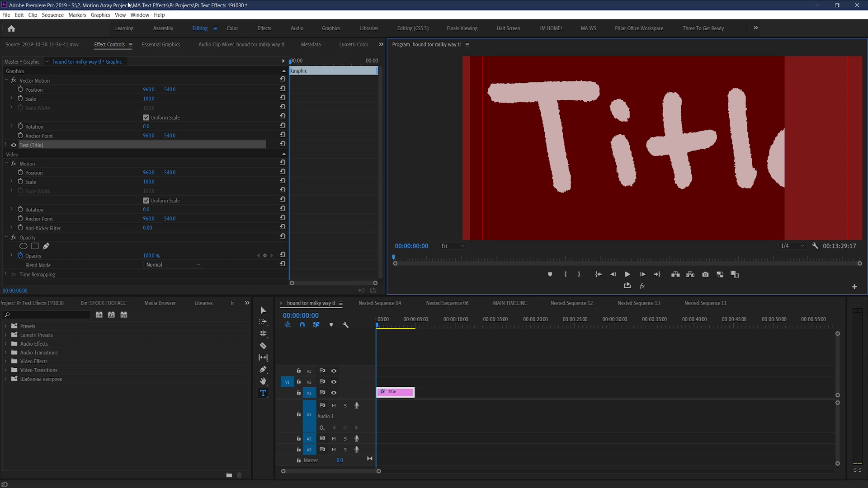
pyautogui.click(152, 45)
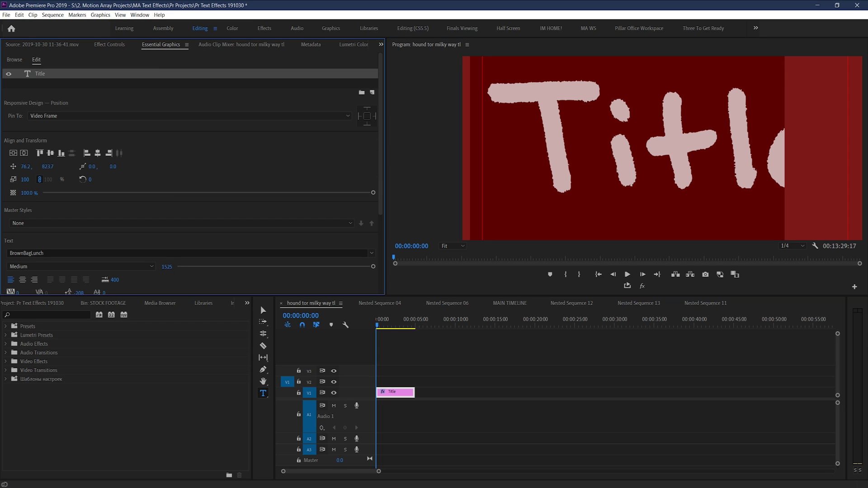
pyautogui.moveTo(166, 266)
pyautogui.mouseDown()
pyautogui.moveTo(154, 266)
pyautogui.moveTo(165, 266)
pyautogui.mouseUp()
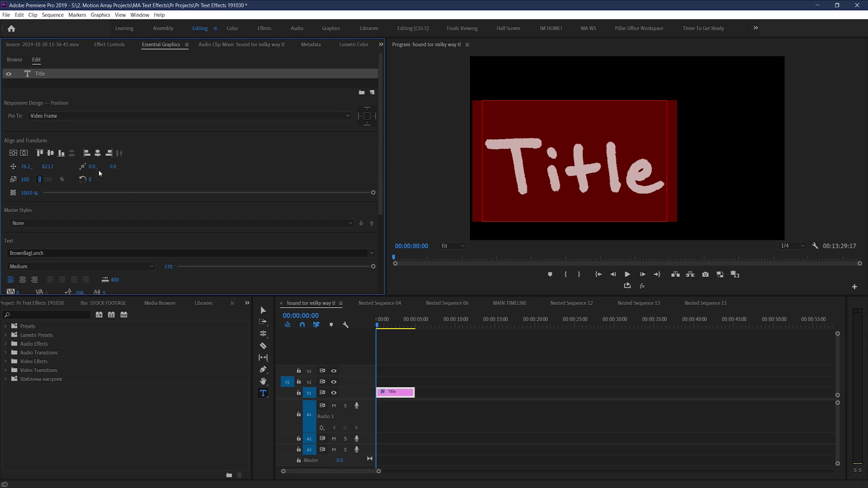
# Reposition the Title text in the middle of the frame and deselect it
pyautogui.click(262, 310)
pyautogui.moveTo(596, 154); pyautogui.dragTo(587, 151)
pyautogui.click(441, 372)
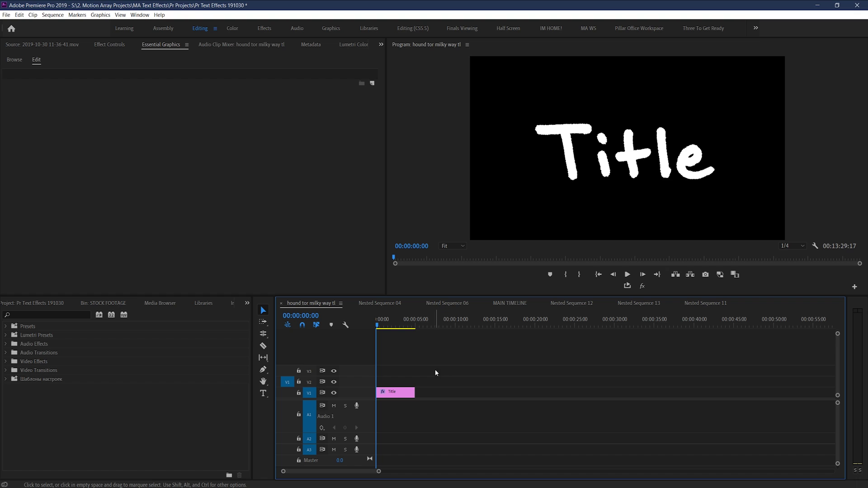
# Create a 1920 x 1080 transparent video item and place it on V2 directly above the Title clip
pyautogui.click(17, 305)
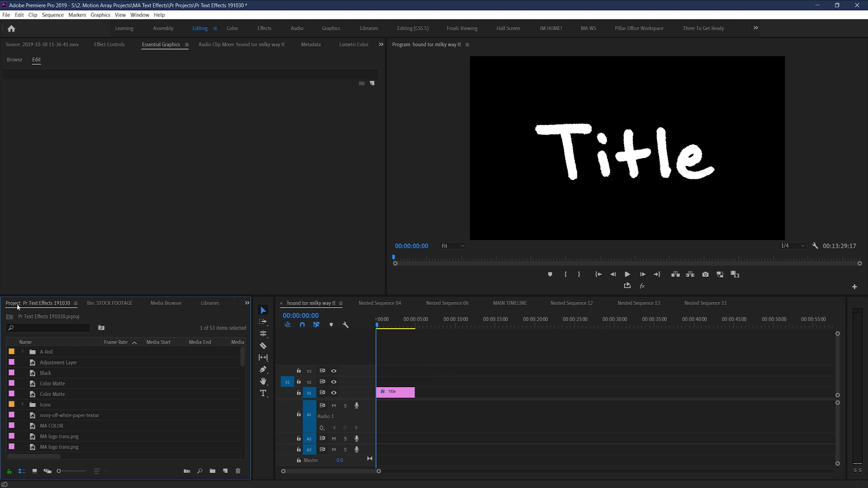
pyautogui.rightClick(23, 366)
pyautogui.moveTo(58, 260)
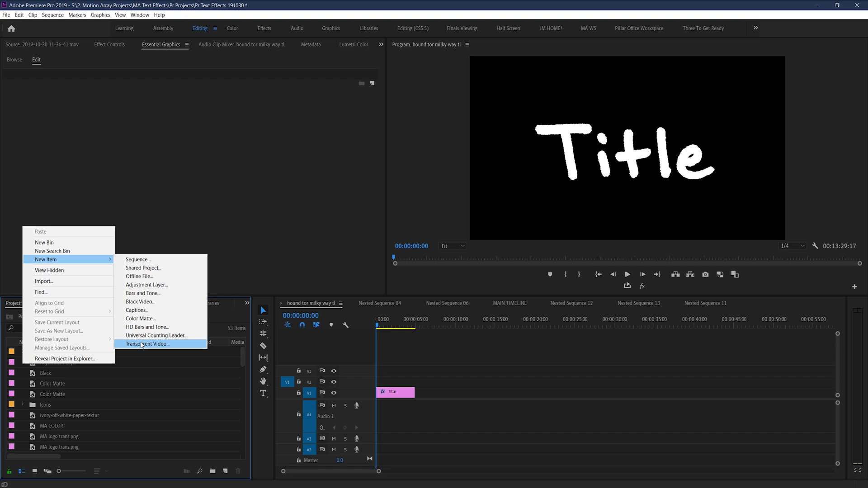
pyautogui.click(142, 345)
pyautogui.click(448, 281)
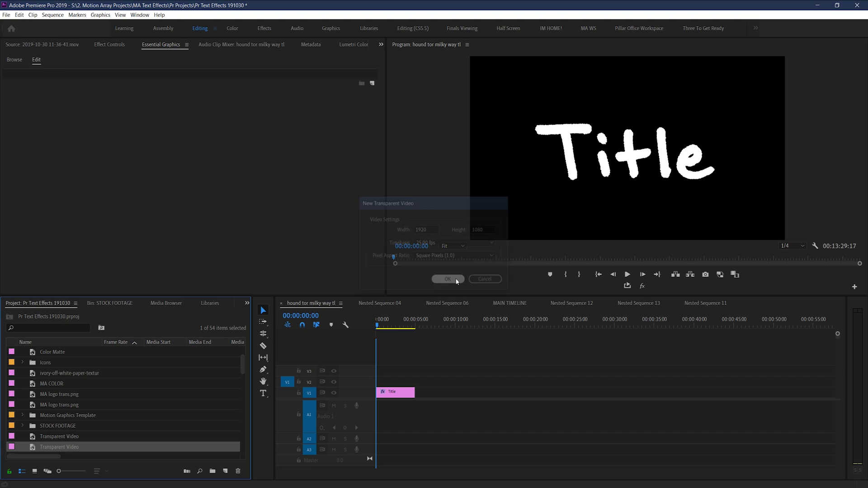
pyautogui.moveTo(67, 448); pyautogui.dragTo(360, 381)
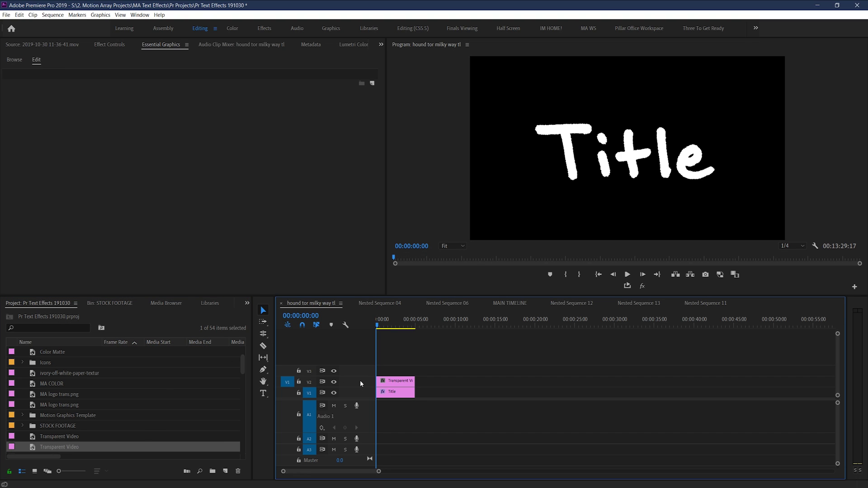
# Find the Write-on effect and apply it to the transparent video clip on V2
pyautogui.click(247, 303)
pyautogui.click(260, 362)
pyautogui.click(55, 314)
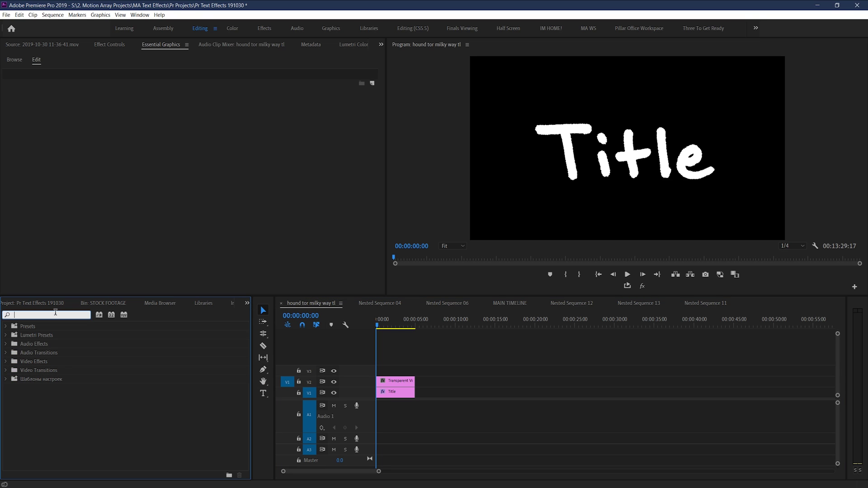
pyautogui.write('wri')
pyautogui.write('te')
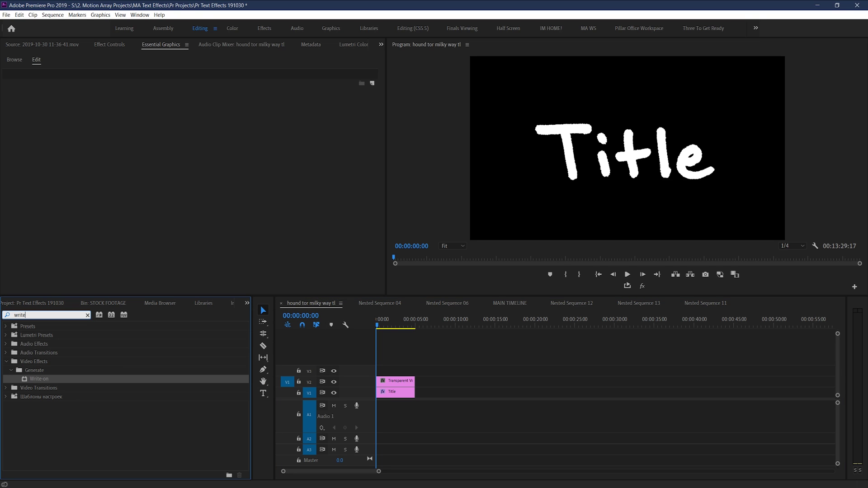
pyautogui.moveTo(48, 376); pyautogui.dragTo(392, 380)
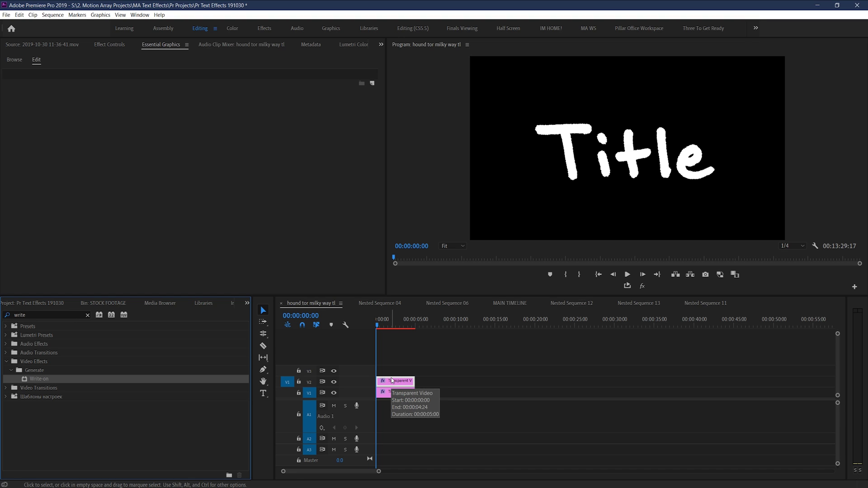
# Set the Write-on brush size to 50, testing the brush against the stem of the T
pyautogui.click(107, 45)
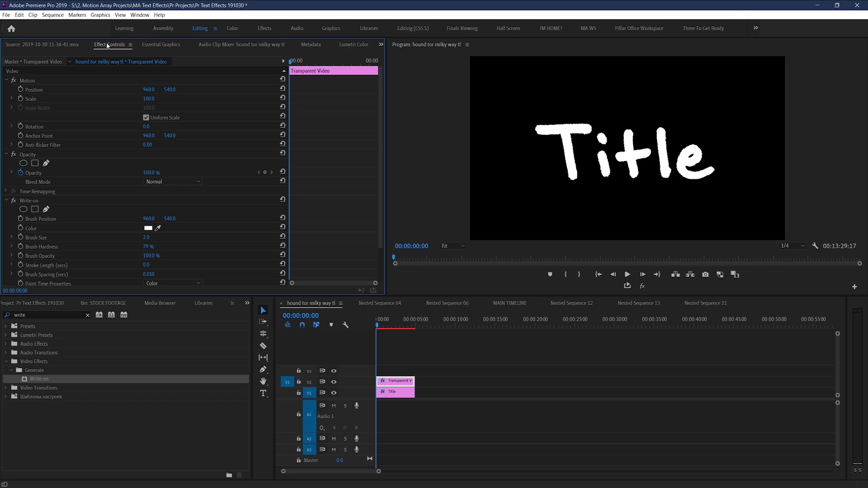
pyautogui.click(40, 203)
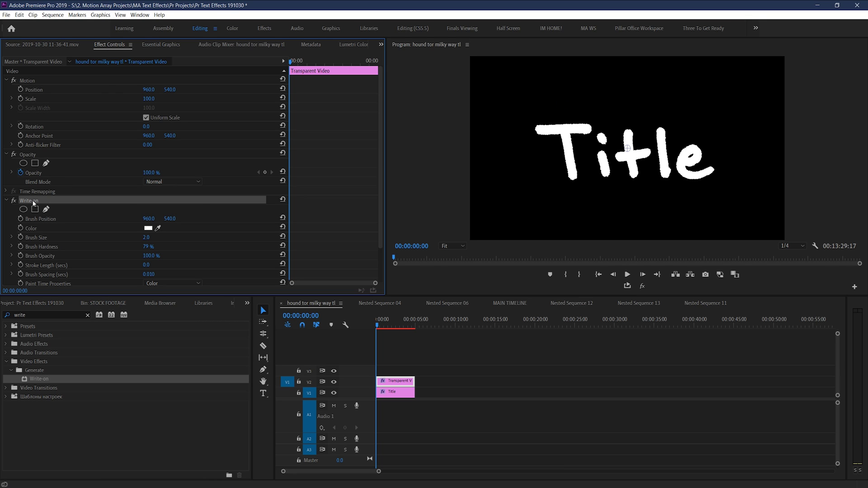
pyautogui.moveTo(629, 153); pyautogui.dragTo(563, 118)
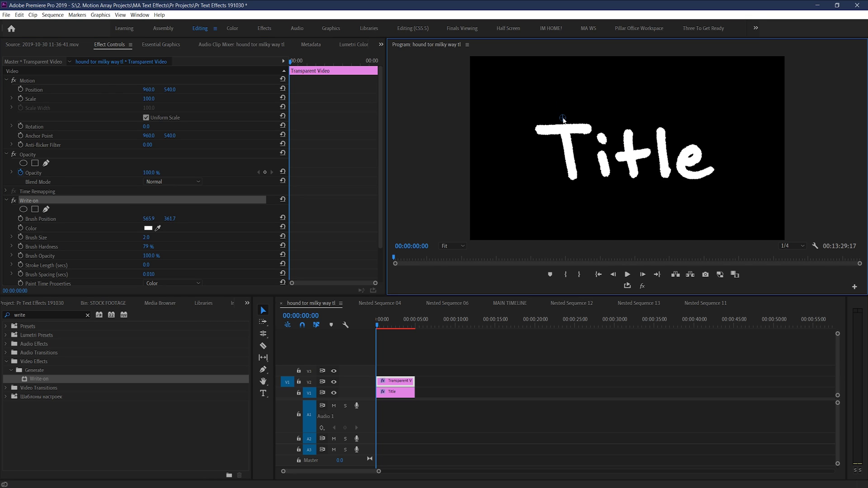
pyautogui.moveTo(145, 245); pyautogui.dragTo(166, 237)
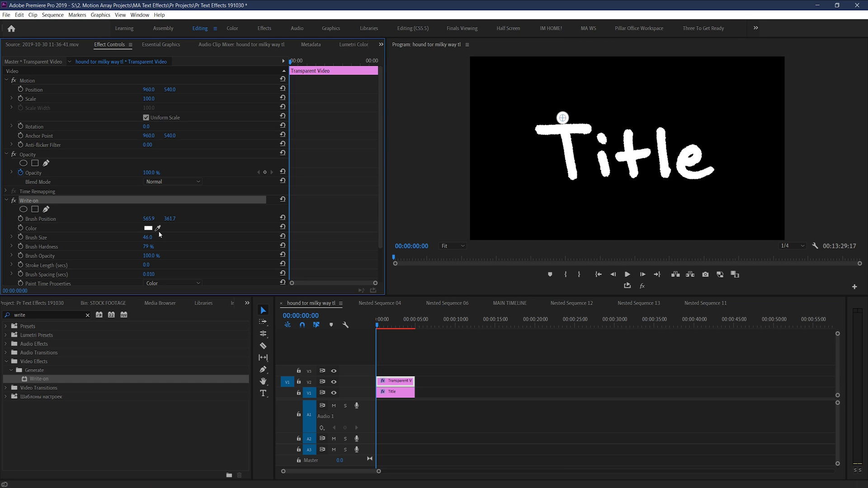
pyautogui.moveTo(562, 118); pyautogui.dragTo(569, 149)
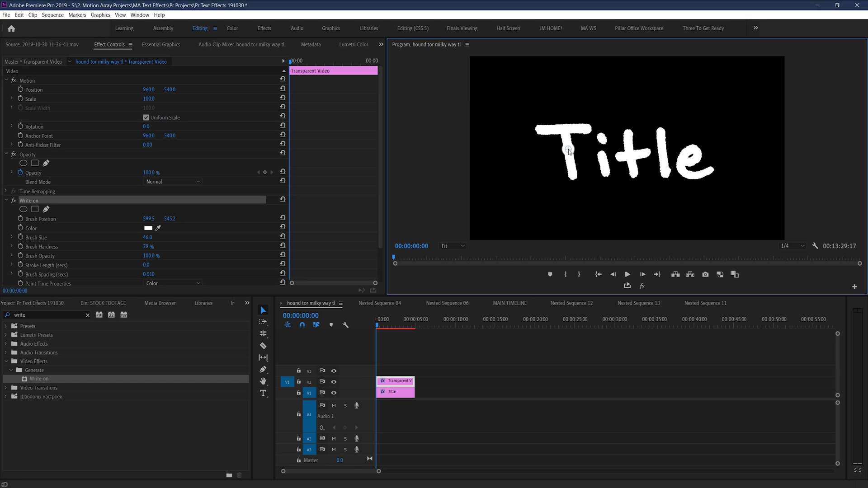
pyautogui.moveTo(146, 238); pyautogui.dragTo(190, 240)
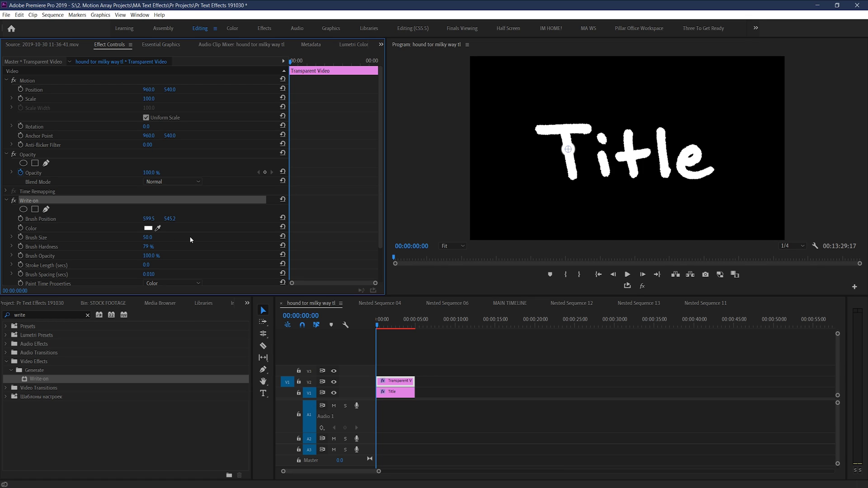
# Set the Write-on stroke length to 25 seconds and the brush spacing to 0.001 seconds
pyautogui.click(149, 266)
pyautogui.write('25')
pyautogui.press('Return')
pyautogui.scroll(-1, 203, 248)
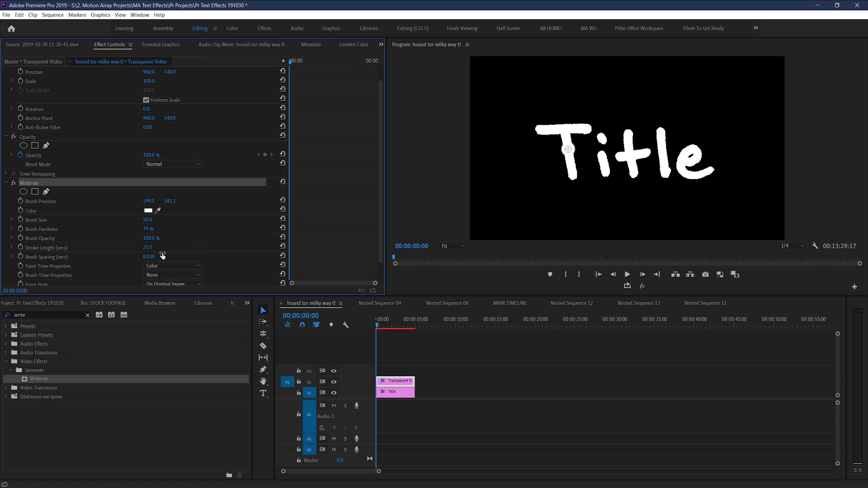
pyautogui.click(147, 256)
pyautogui.write('0.001')
pyautogui.press('Return')
# Keyframe the brush position just above the T on the first frame and at about 615, 612 on its stem at frame 4
pyautogui.moveTo(569, 150); pyautogui.dragTo(563, 117)
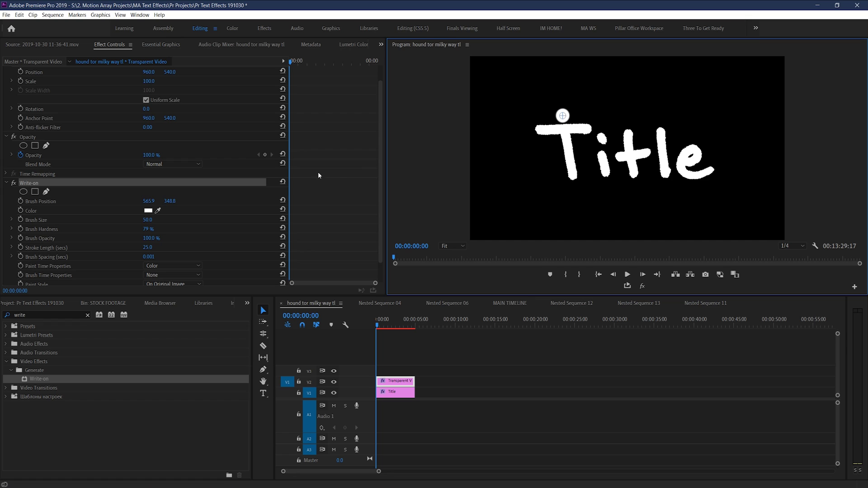
pyautogui.click(20, 201)
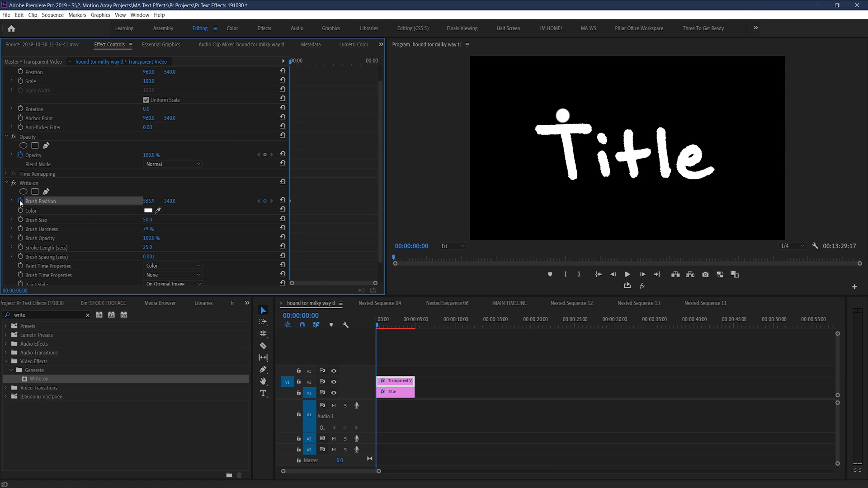
pyautogui.click(329, 171)
pyautogui.press('Right')
pyautogui.press('Right')
pyautogui.press('Right')
pyautogui.press('Right')
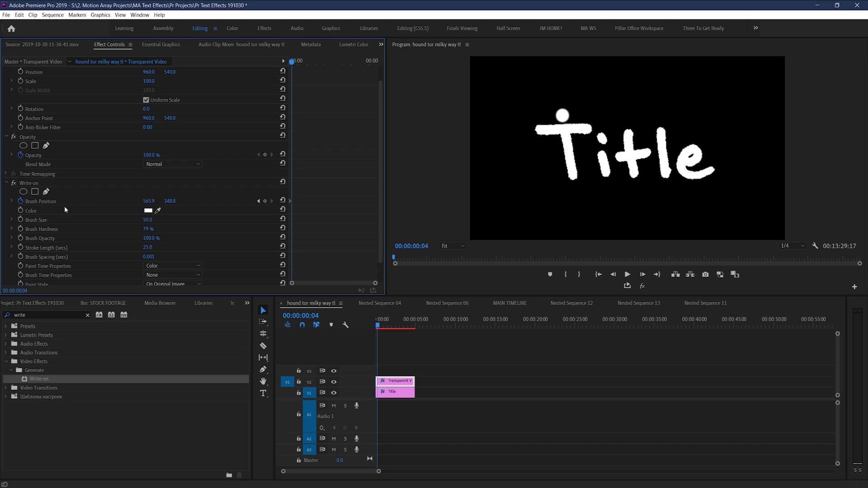
pyautogui.click(28, 183)
pyautogui.moveTo(564, 116); pyautogui.dragTo(572, 163)
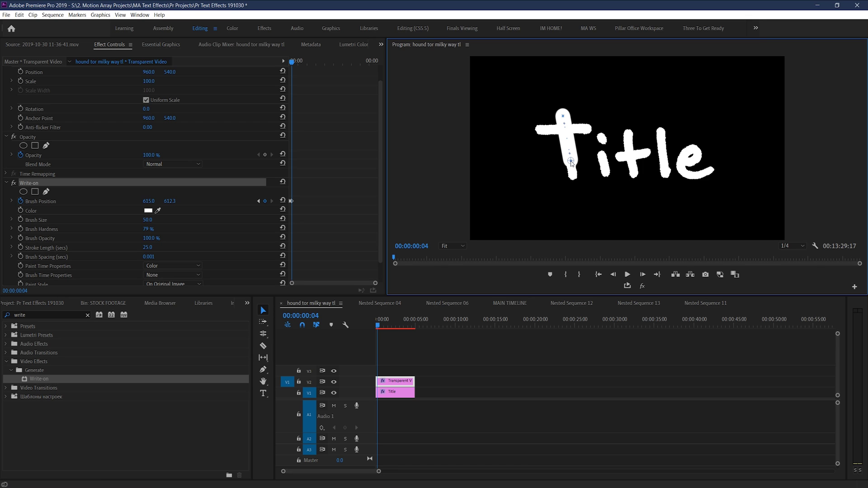
# Add a brush position keyframe at frame 7 just below the T's stem, at about 638, 754
pyautogui.click(360, 188)
pyautogui.press('Right')
pyautogui.press('Right')
pyautogui.press('Right')
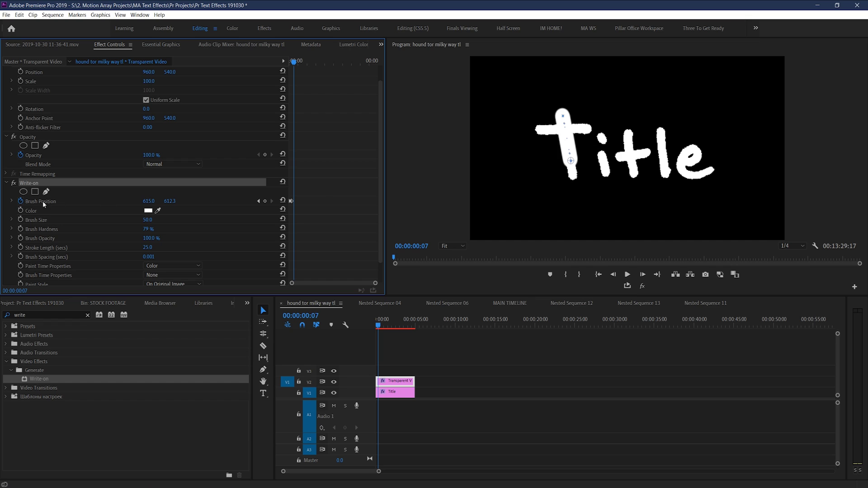
pyautogui.click(27, 201)
pyautogui.moveTo(572, 162); pyautogui.dragTo(575, 185)
# Add a brush position keyframe at frame 10, well left of the T's crossbar, at about 158, 434
pyautogui.click(329, 181)
pyautogui.press('Right')
pyautogui.press('Right')
pyautogui.press('Right')
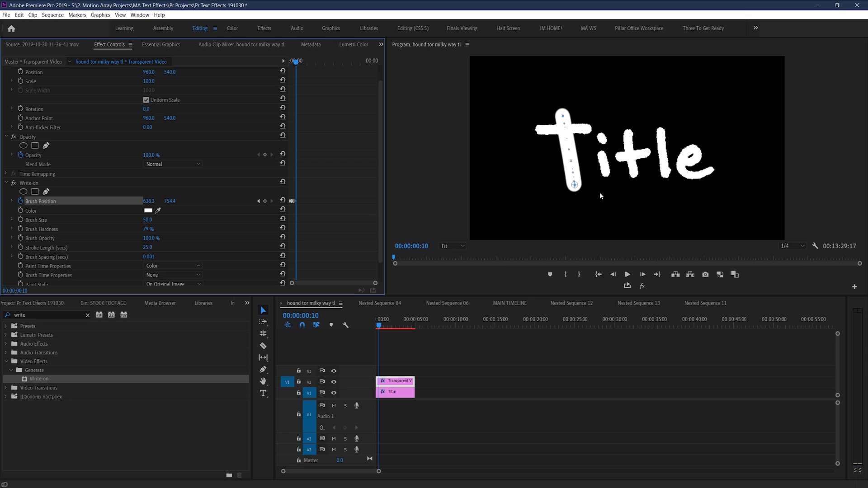
pyautogui.moveTo(574, 185)
pyautogui.mouseDown()
pyautogui.moveTo(508, 161)
pyautogui.moveTo(496, 132)
pyautogui.mouseUp()
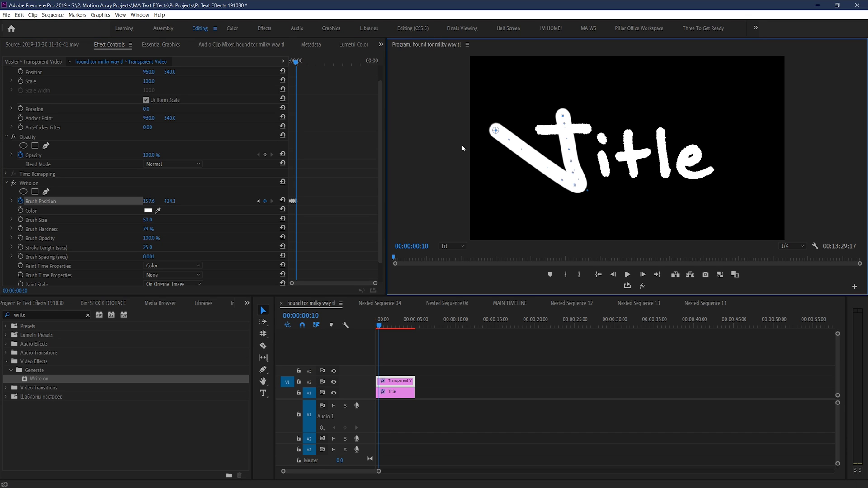
# Add a brush position keyframe at frame 13 on the right end of the T's crossbar
pyautogui.click(334, 197)
pyautogui.press('Right')
pyautogui.press('Right')
pyautogui.press('Right')
pyautogui.moveTo(496, 130)
pyautogui.mouseDown()
pyautogui.moveTo(599, 125)
pyautogui.moveTo(586, 132)
pyautogui.mouseUp()
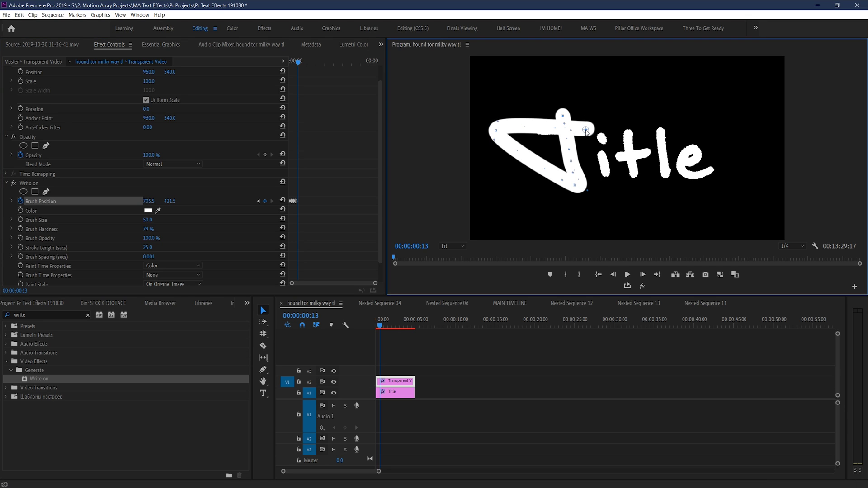
# Trace the remaining letters i, t, l and e with brush position keyframes every few frames, up to 00:00:02:11
pyautogui.click(333, 217)
pyautogui.press('Right')
pyautogui.press('Right')
pyautogui.press('Right')
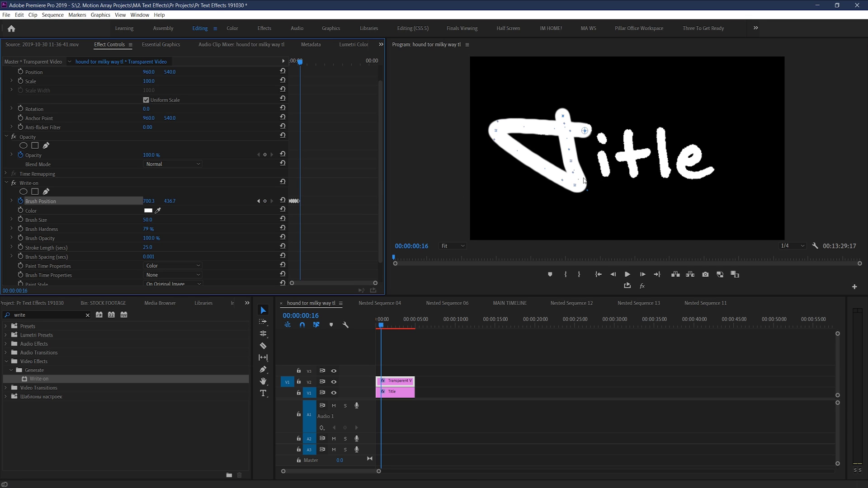
pyautogui.click(591, 189)
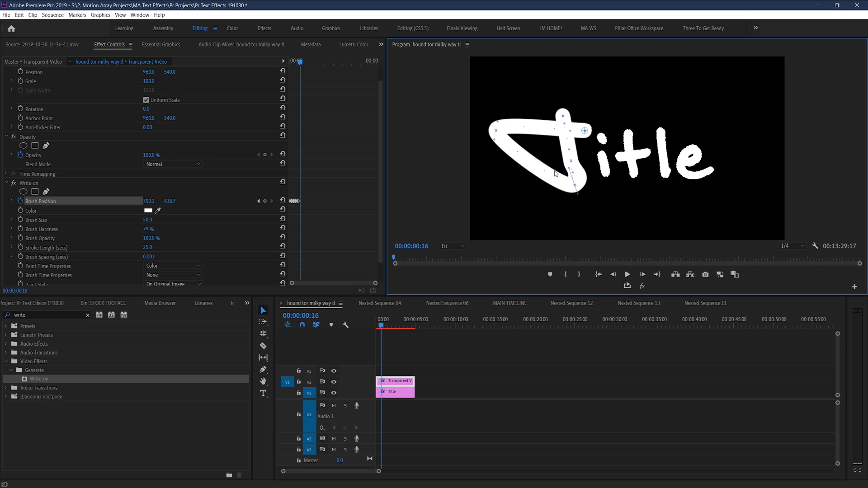
pyautogui.moveTo(556, 202)
pyautogui.mouseDown()
pyautogui.moveTo(574, 206)
pyautogui.moveTo(588, 124)
pyautogui.moveTo(596, 194)
pyautogui.moveTo(621, 113)
pyautogui.moveTo(636, 184)
pyautogui.moveTo(654, 106)
pyautogui.moveTo(667, 181)
pyautogui.moveTo(695, 154)
pyautogui.mouseUp()
pyautogui.press('Right')
pyautogui.press('Right')
pyautogui.press('Right')
pyautogui.press('Right')
pyautogui.press('Right')
pyautogui.press('Right')
pyautogui.press('Right')
pyautogui.press('Right')
pyautogui.press('Right')
pyautogui.press('Right')
pyautogui.press('Right')
pyautogui.press('Right')
pyautogui.press('Right')
pyautogui.press('Right')
pyautogui.press('Right')
pyautogui.press('Right')
pyautogui.press('Right')
pyautogui.press('Right')
pyautogui.press('Right')
pyautogui.press('Right')
pyautogui.press('Right')
pyautogui.press('Right')
pyautogui.press('Right')
pyautogui.press('Right')
pyautogui.press('Right')
pyautogui.press('Right')
pyautogui.press('Right')
pyautogui.press('Right')
pyautogui.press('Right')
pyautogui.press('Right')
pyautogui.press('Right')
pyautogui.press('Right')
pyautogui.press('Right')
pyautogui.press('Right')
pyautogui.press('Right')
pyautogui.press('Right')
pyautogui.press('Right')
pyautogui.press('Right')
pyautogui.press('Right')
pyautogui.press('Right')
pyautogui.press('Right')
pyautogui.press('Right')
pyautogui.press('Right')
# Play the sequence from the start to review the write-on animation
pyautogui.click(557, 357)
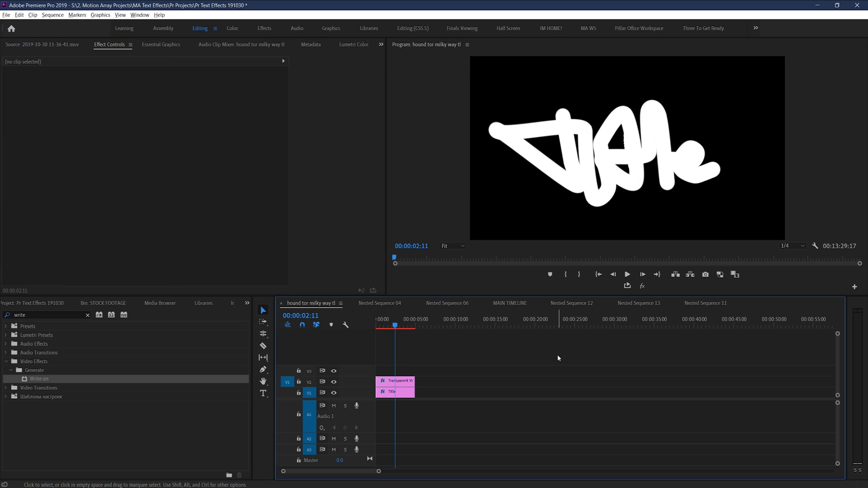
pyautogui.press('Home')
pyautogui.press('space')
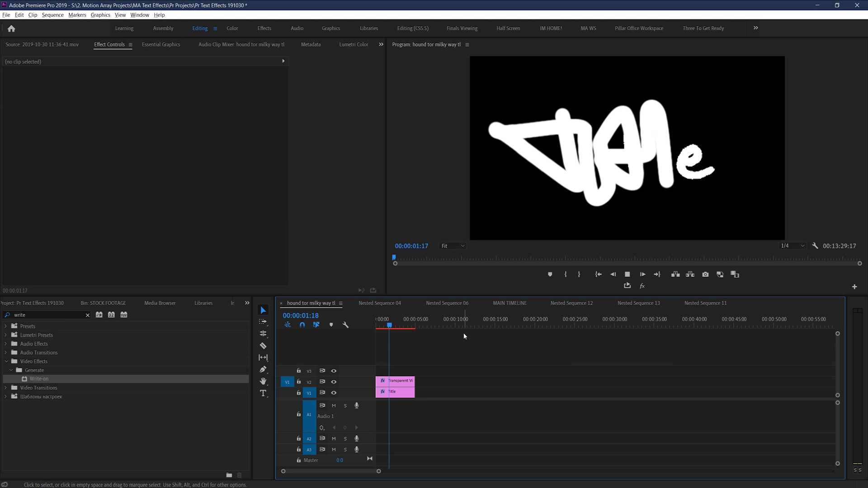
pyautogui.press('space')
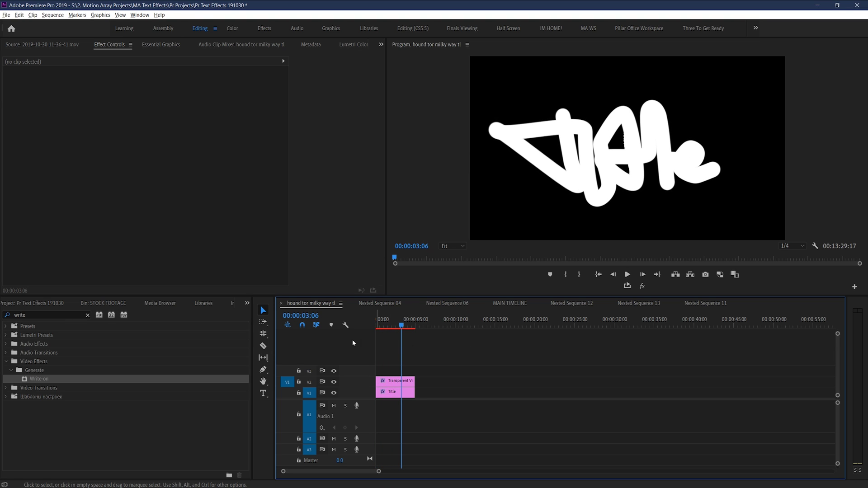
# Apply the Track Matte Key effect to the Title clip on V1 and set its matte to Video 2
pyautogui.click(88, 315)
pyautogui.click(64, 313)
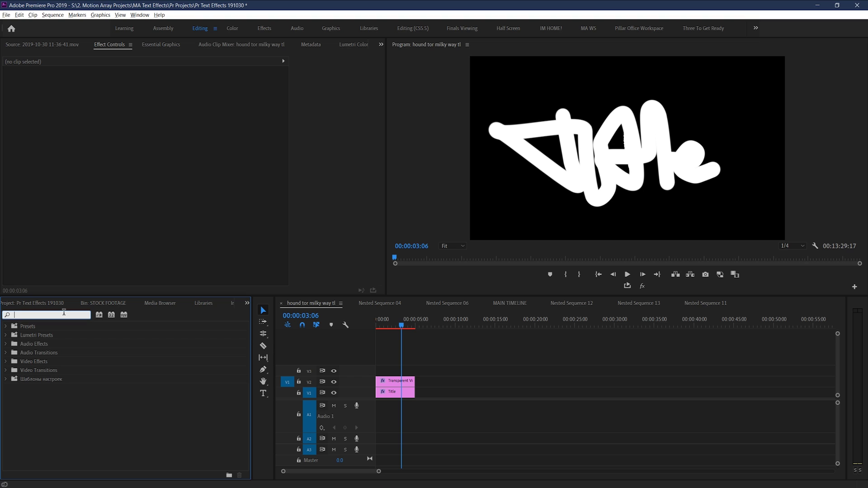
pyautogui.write('track')
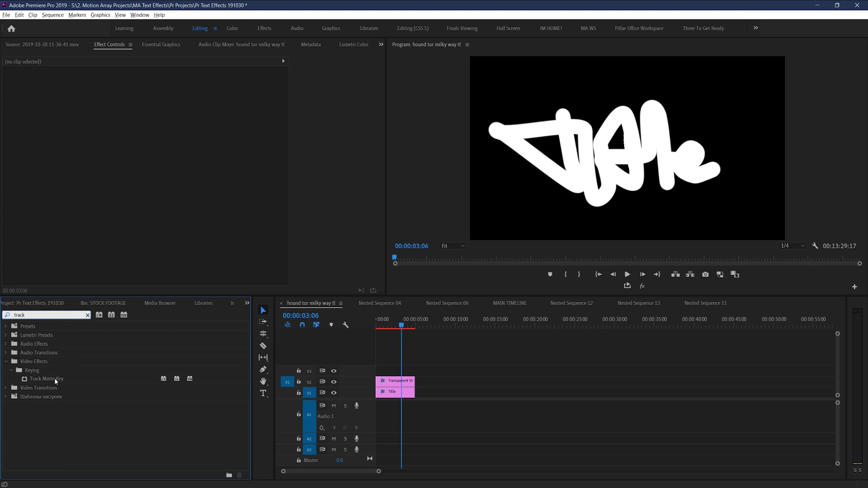
pyautogui.click(56, 382)
pyautogui.moveTo(56, 381); pyautogui.dragTo(395, 394)
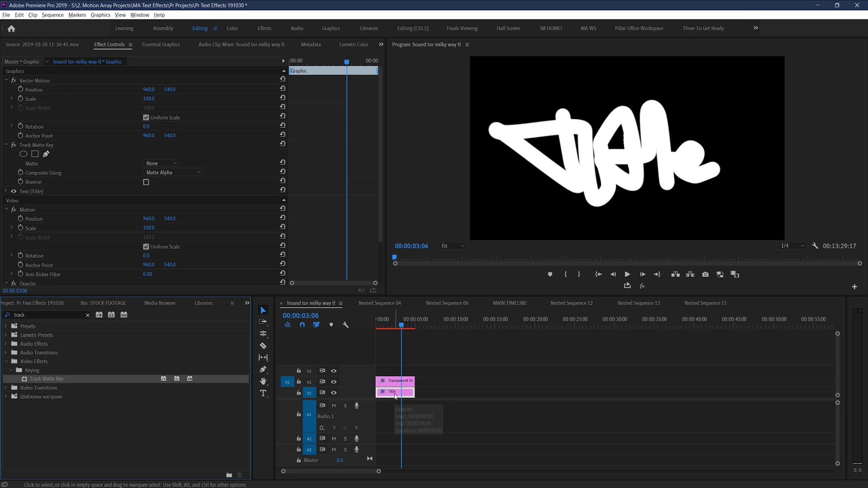
pyautogui.click(175, 164)
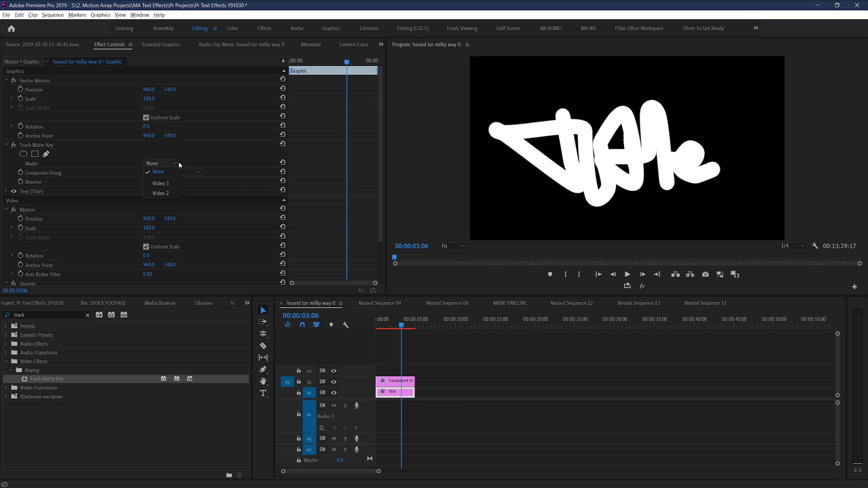
pyautogui.click(162, 193)
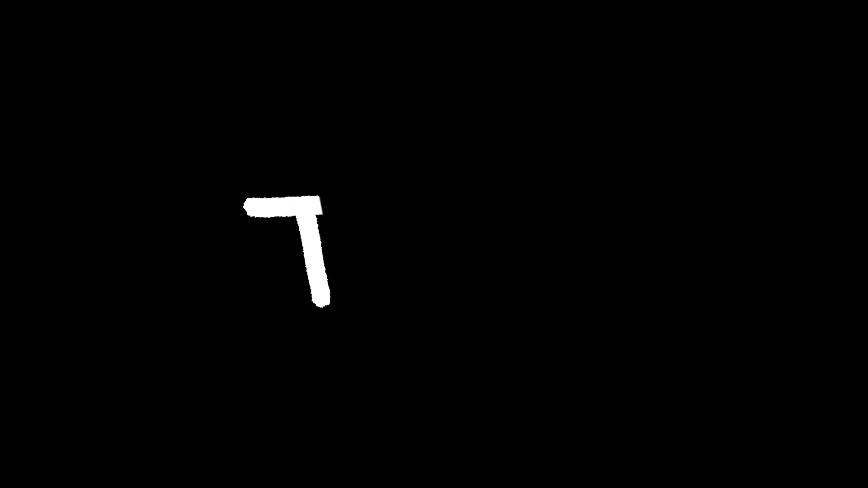
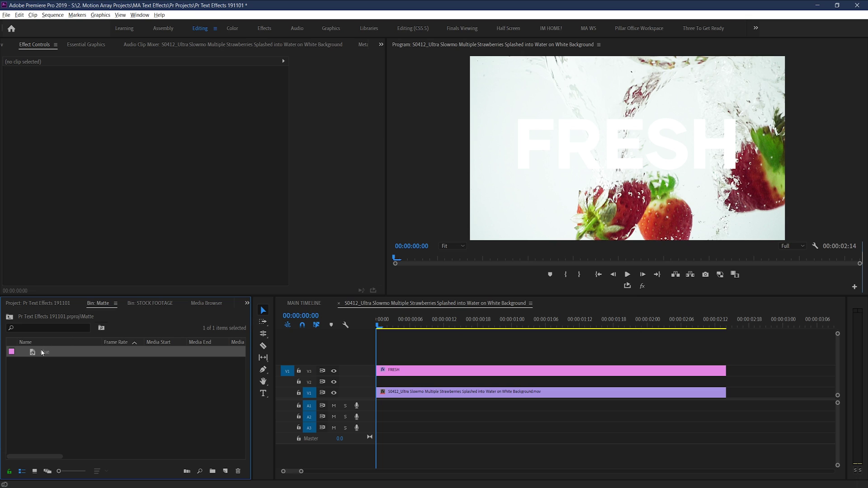
# Place the Blue color matte on V2 between the FRESH text and the strawberry footage, and trim it to the footage's end
pyautogui.moveTo(195, 364); pyautogui.dragTo(366, 384)
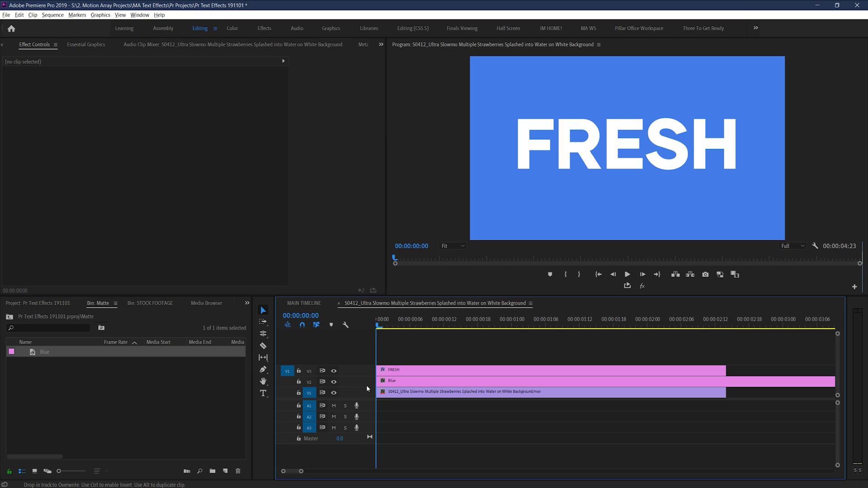
pyautogui.press('c')
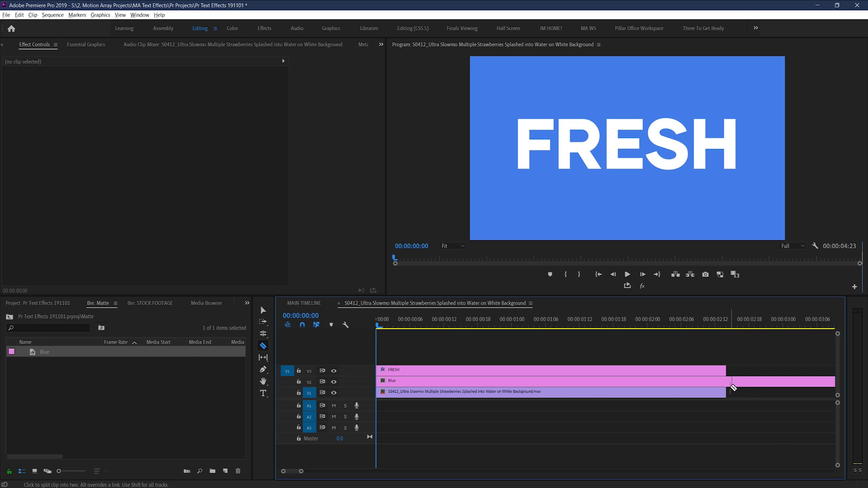
pyautogui.press('v')
pyautogui.click(745, 384)
pyautogui.press('Delete')
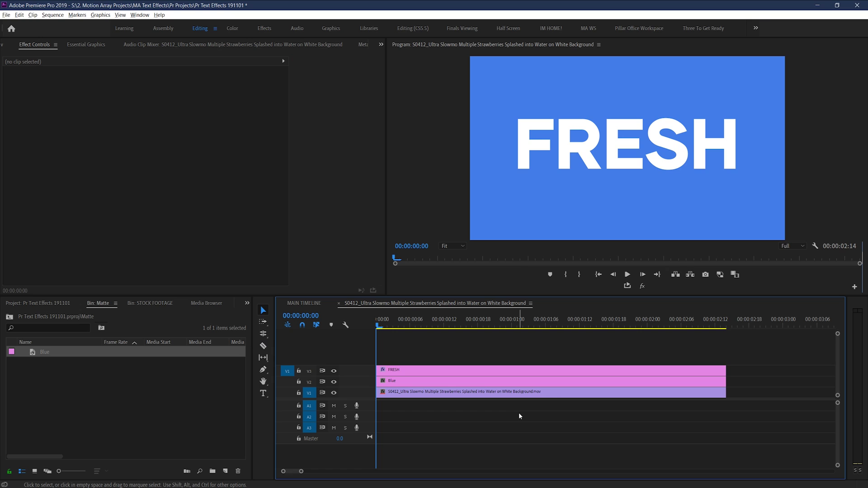
# Enlarge the Video 2 track and select the Opacity effect of the Blue matte clip
pyautogui.doubleClick(363, 382)
pyautogui.moveTo(407, 369); pyautogui.dragTo(404, 343)
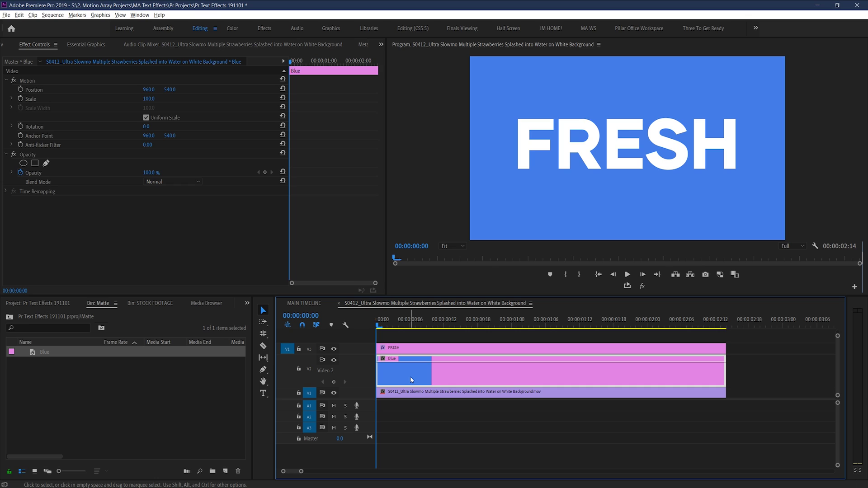
pyautogui.click(39, 47)
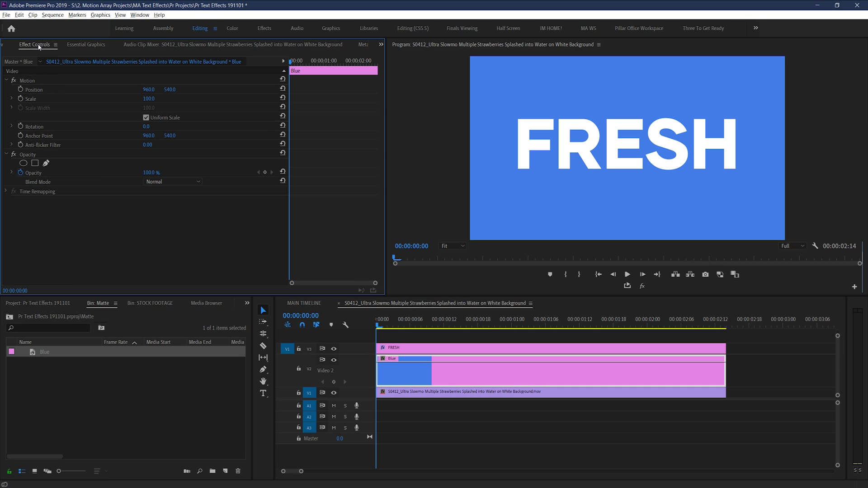
pyautogui.click(29, 154)
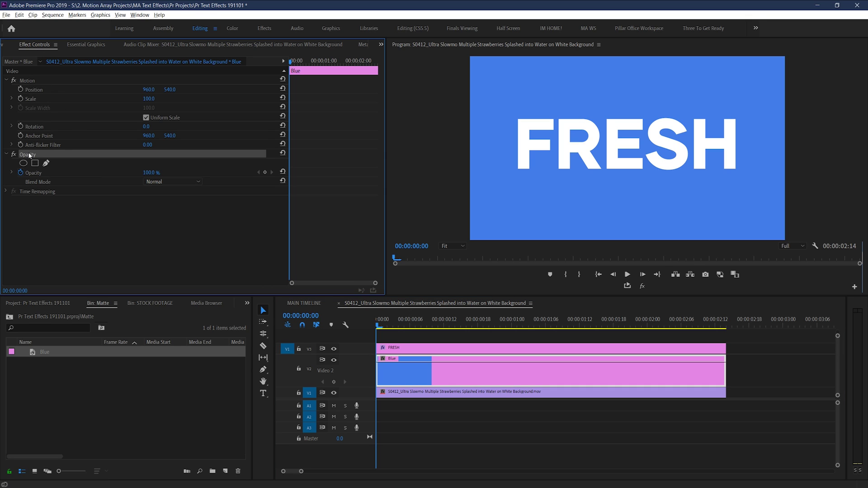
# Try the Darken, Darker Color, Color Dodge, Lighten, Multiply and Screen blend modes on the Blue matte
pyautogui.click(186, 179)
pyautogui.click(170, 210)
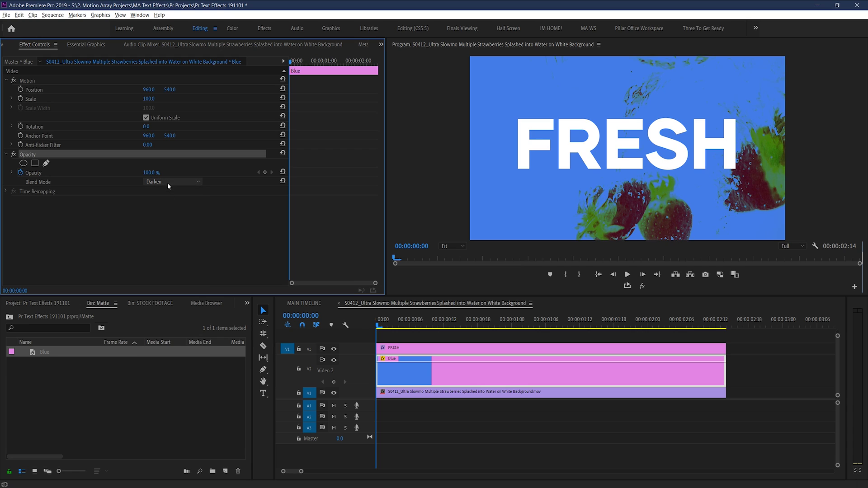
pyautogui.click(167, 182)
pyautogui.click(169, 240)
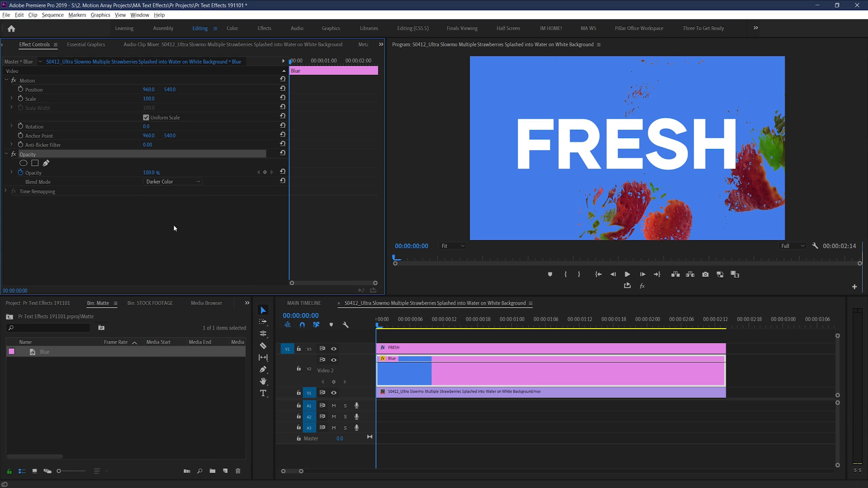
pyautogui.click(175, 182)
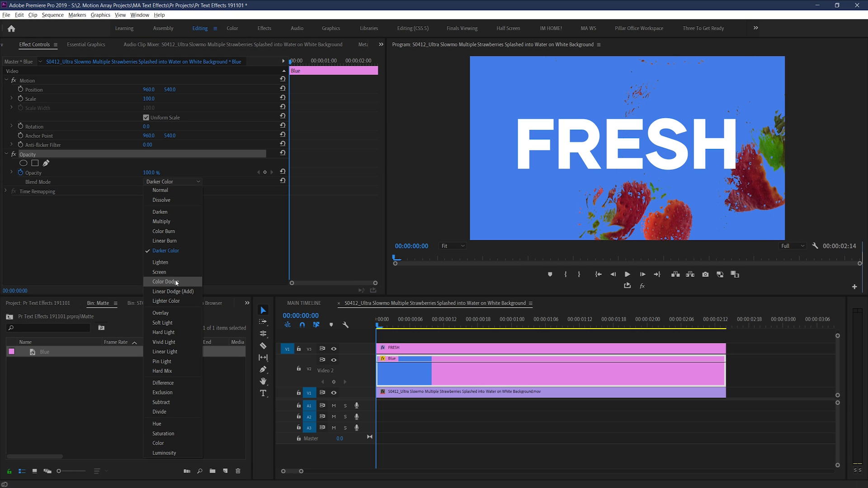
pyautogui.click(176, 282)
pyautogui.click(176, 182)
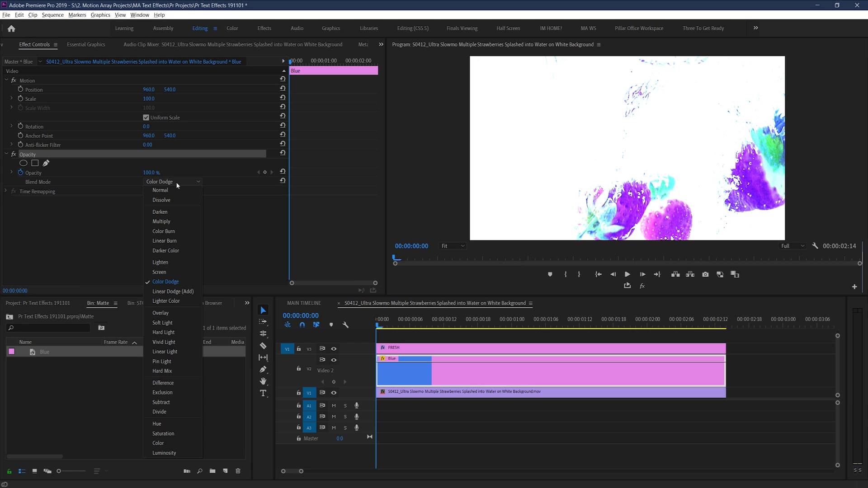
pyautogui.click(176, 262)
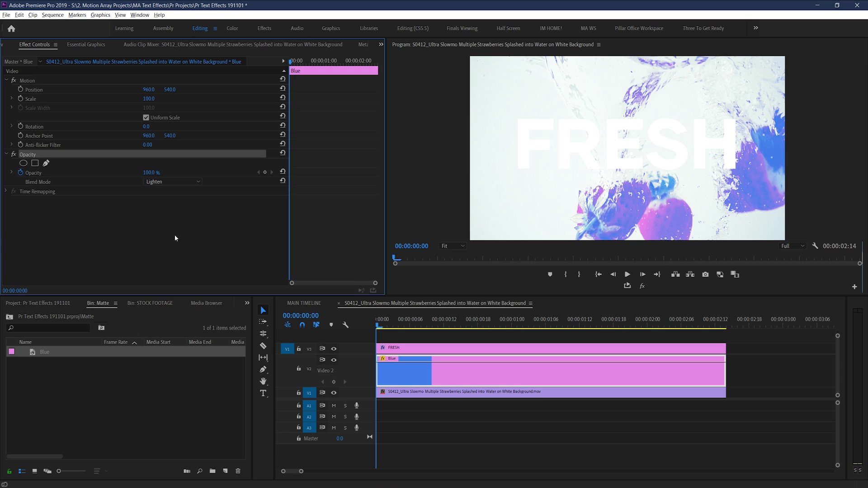
pyautogui.click(170, 180)
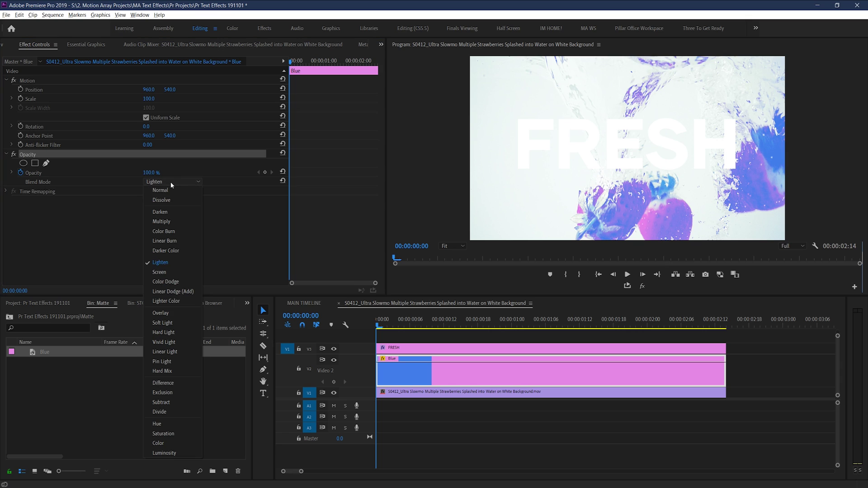
pyautogui.click(165, 221)
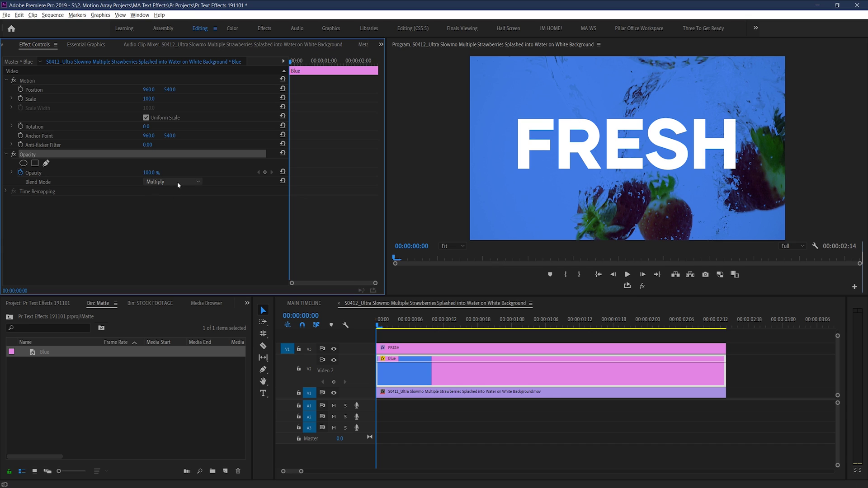
pyautogui.click(178, 182)
pyautogui.click(166, 272)
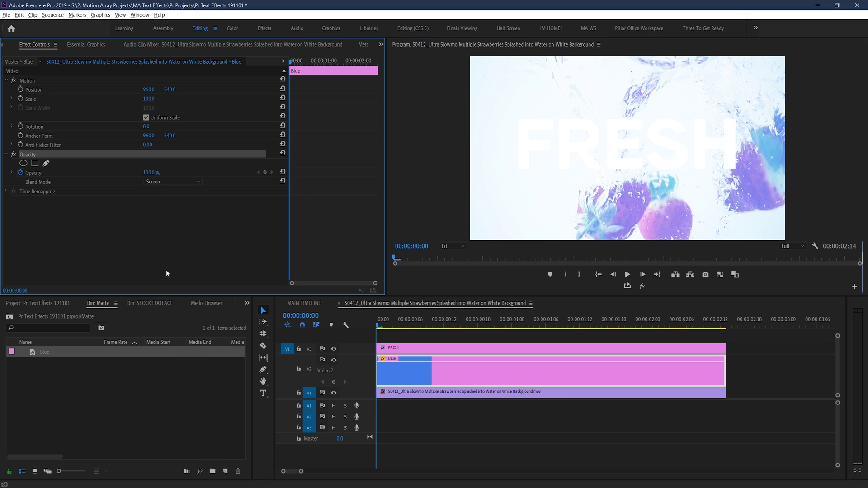
# Set the Blue matte's blend mode to Multiply and lower its opacity to 61.2%
pyautogui.click(165, 182)
pyautogui.click(162, 222)
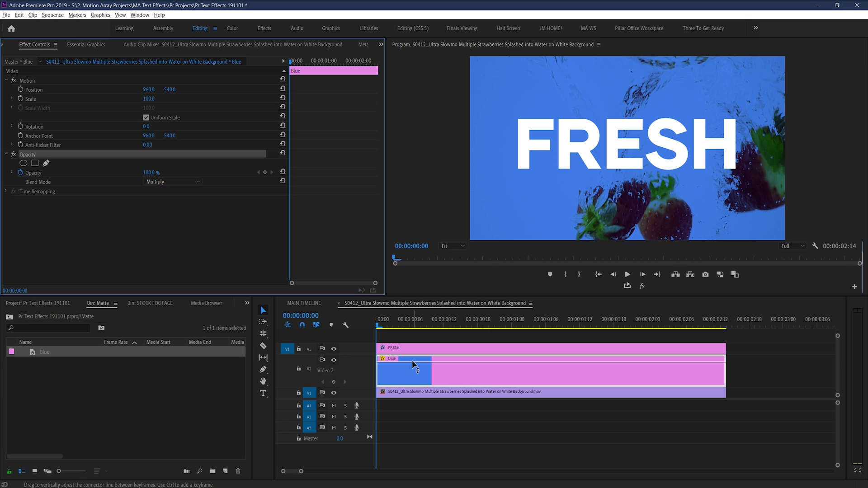
pyautogui.moveTo(413, 359); pyautogui.dragTo(413, 373)
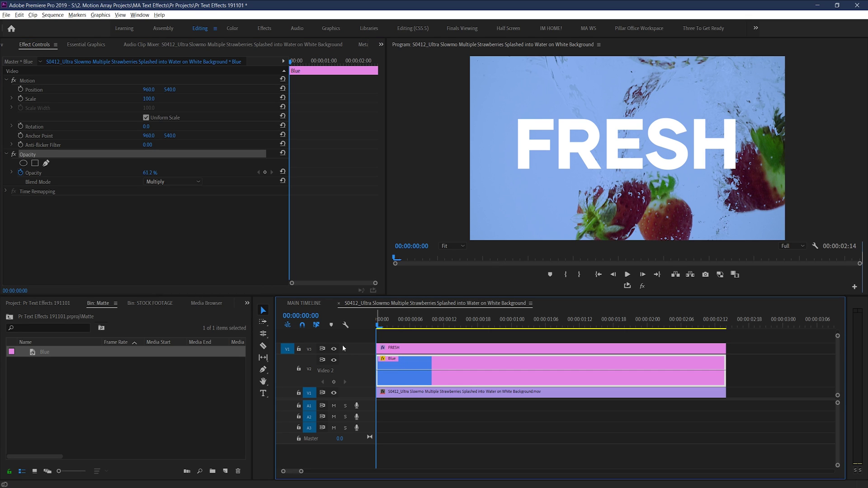
# Apply the Linear Wipe video effect to the Blue matte clip
pyautogui.click(247, 304)
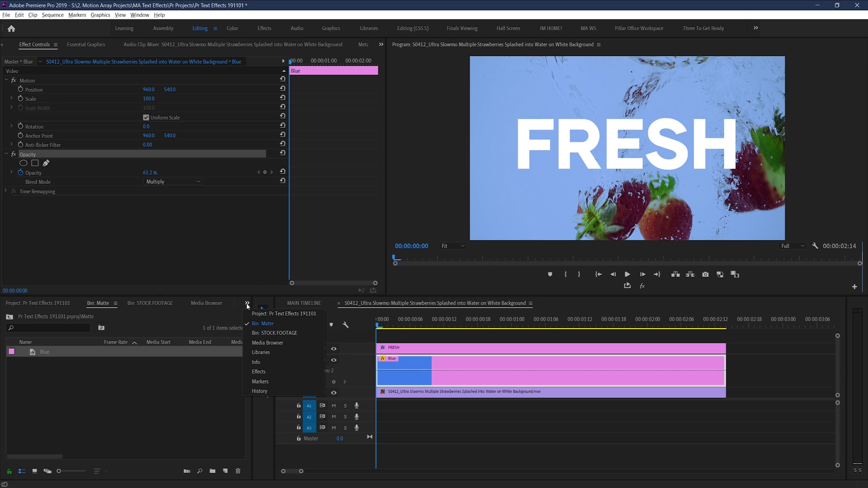
pyautogui.click(267, 372)
pyautogui.moveTo(52, 382); pyautogui.dragTo(394, 371)
# Keyframe the Linear Wipe's Transition Completion at 100% at 00:00:00:06 and set its Wipe Angle to -90°
pyautogui.click(411, 324)
pyautogui.click(144, 218)
pyautogui.write('100')
pyautogui.press('Return')
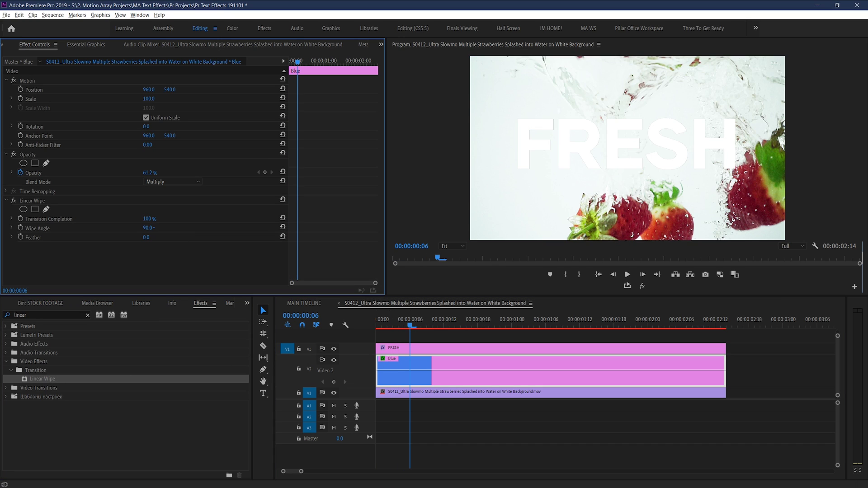
pyautogui.click(20, 219)
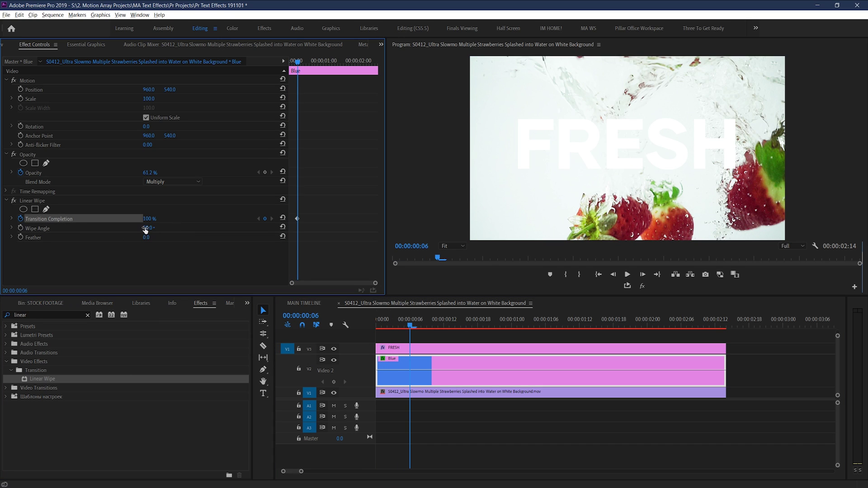
# Keyframe Transition Completion at 0% at 00:00:00:19 and give both wipe keyframes Bezier interpolation
pyautogui.moveTo(298, 64); pyautogui.dragTo(319, 64)
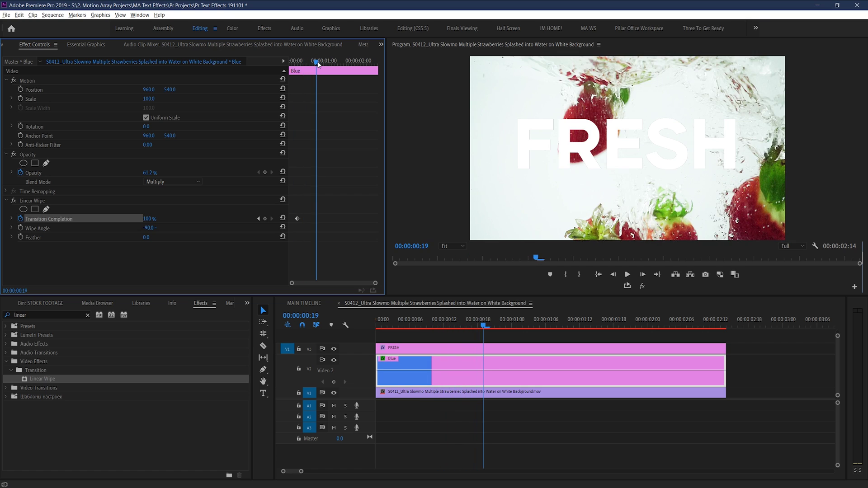
pyautogui.moveTo(147, 219); pyautogui.dragTo(126, 219)
pyautogui.moveTo(332, 207); pyautogui.dragTo(302, 223)
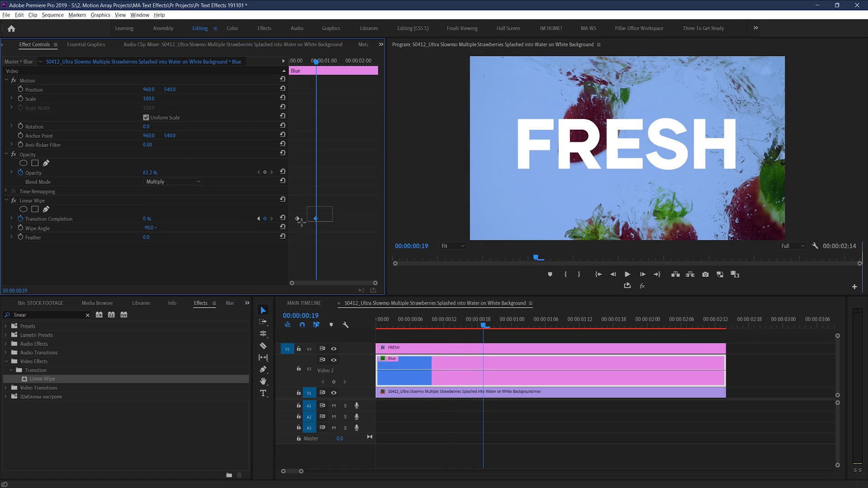
pyautogui.rightClick(294, 226)
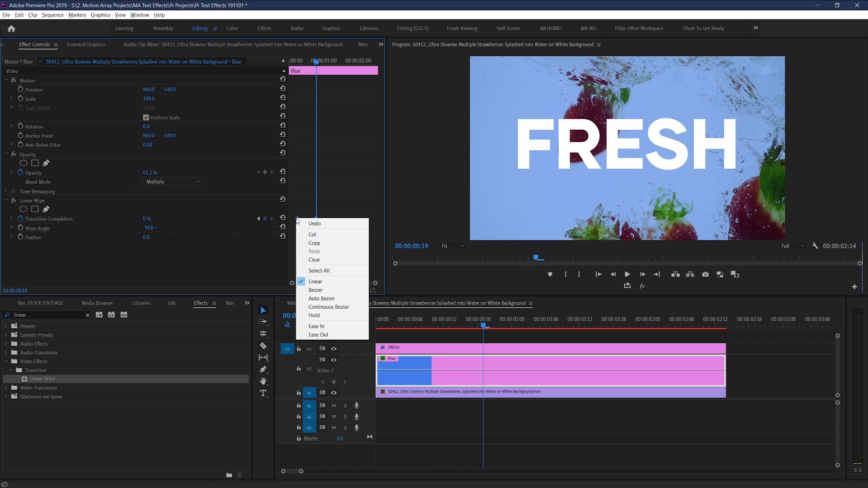
pyautogui.click(316, 290)
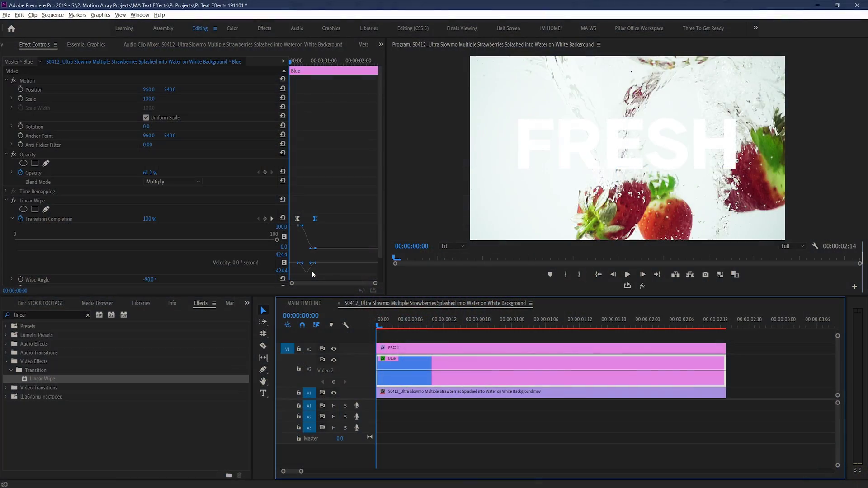
# Copy the animated Linear Wipe effect from the Blue matte to the FRESH text clip
pyautogui.click(25, 203)
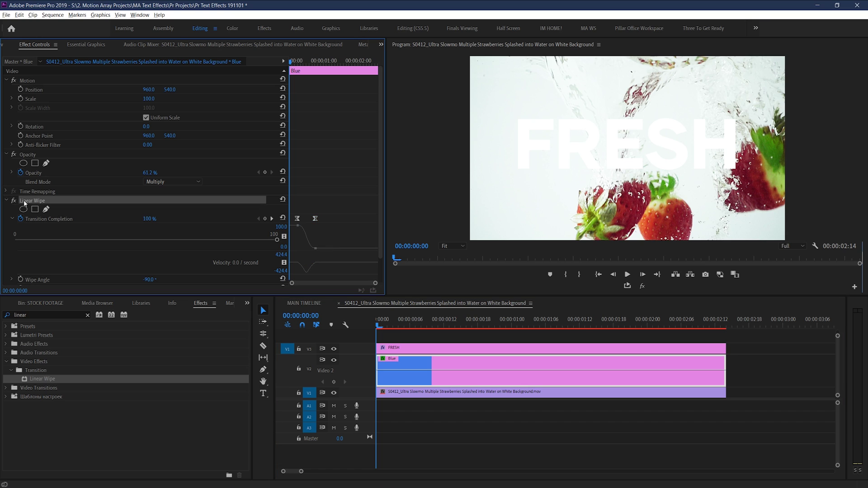
pyautogui.hotkey('ctrl', 'c')
pyautogui.click(393, 347)
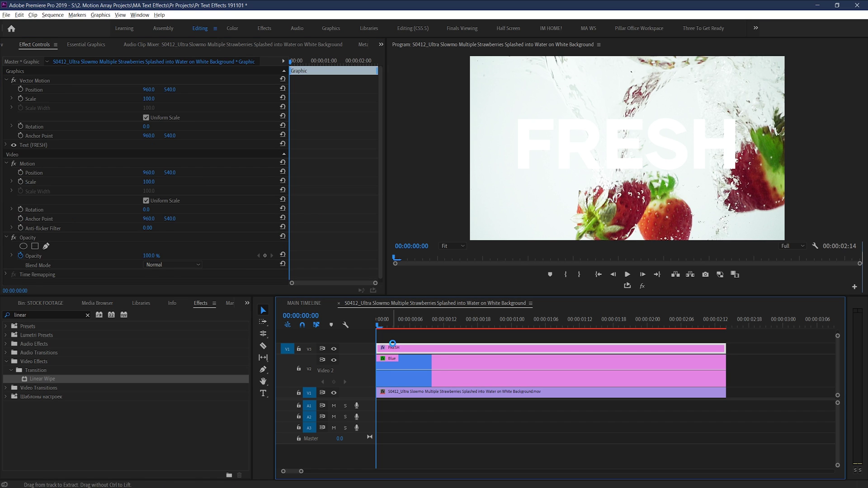
pyautogui.hotkey('ctrl', 'v')
# Scrub and play the sequence from the start to review the wipe on the matte and text
pyautogui.click(399, 326)
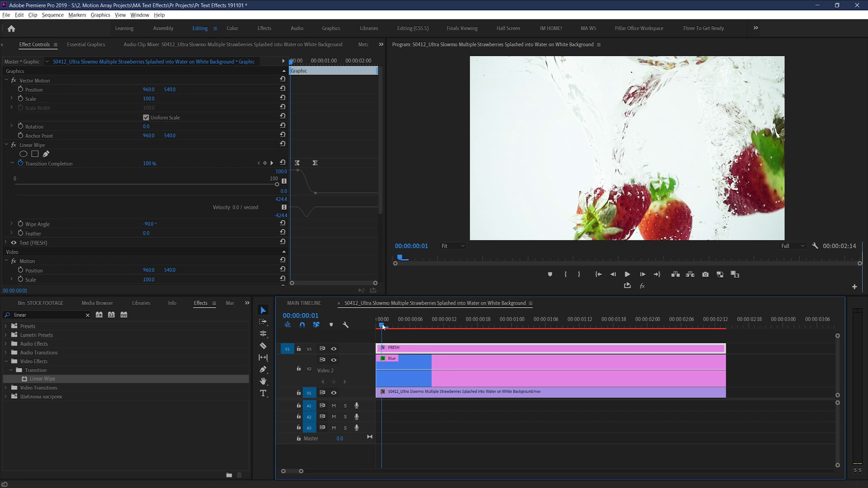
pyautogui.moveTo(403, 326); pyautogui.dragTo(360, 346)
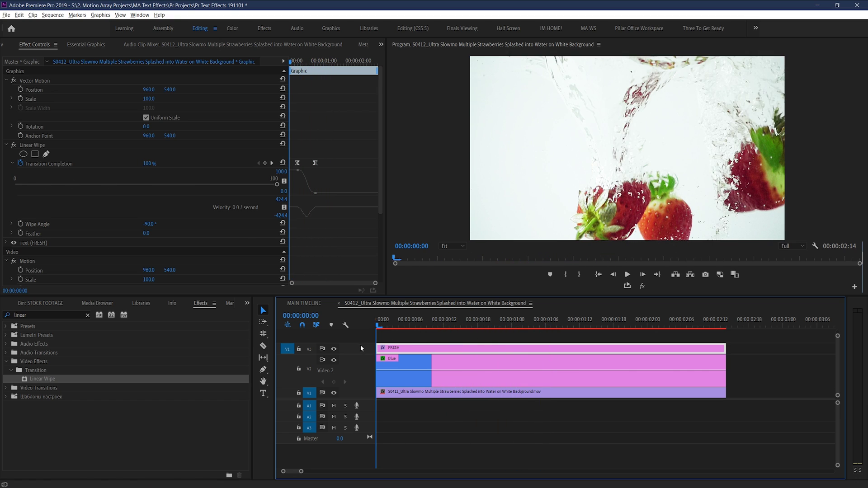
pyautogui.press('space')
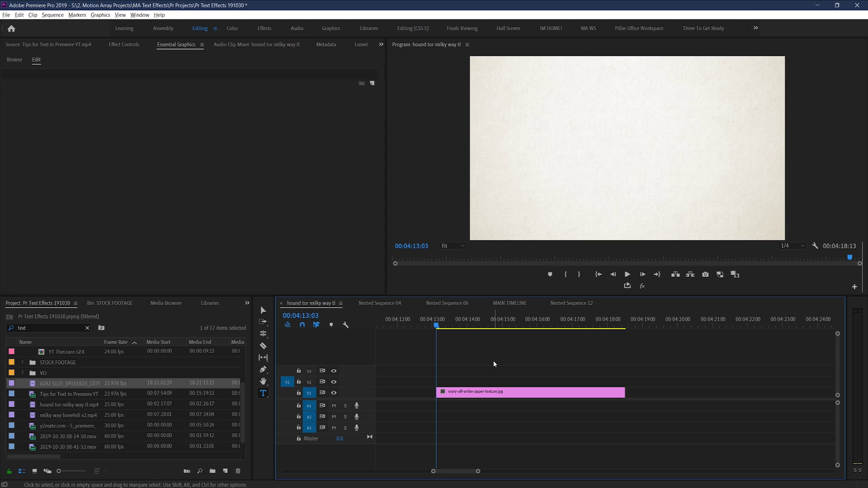
# Add a text layer above the paper texture at 00:04:13:03, move it into the frame and make it read TYPEWRITER
pyautogui.hotkey('ctrl', 't')
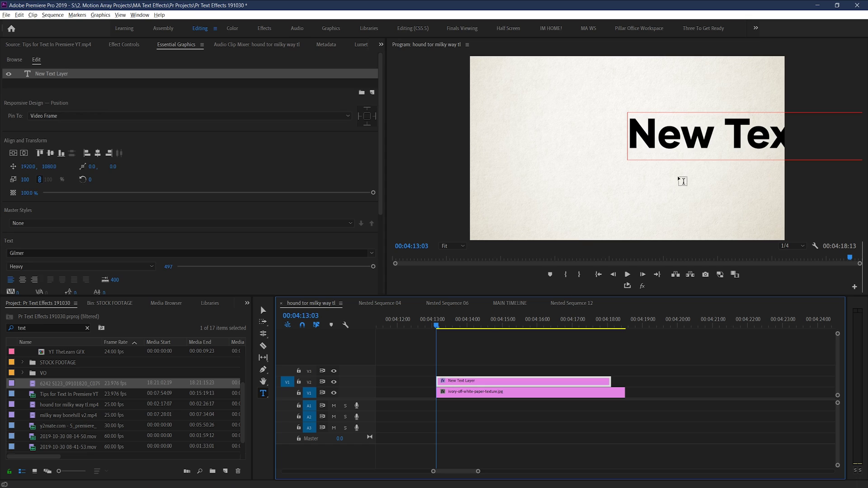
pyautogui.press('v')
pyautogui.moveTo(683, 145); pyautogui.dragTo(545, 152)
pyautogui.doubleClick(545, 152)
pyautogui.write('TYPEWRITER')
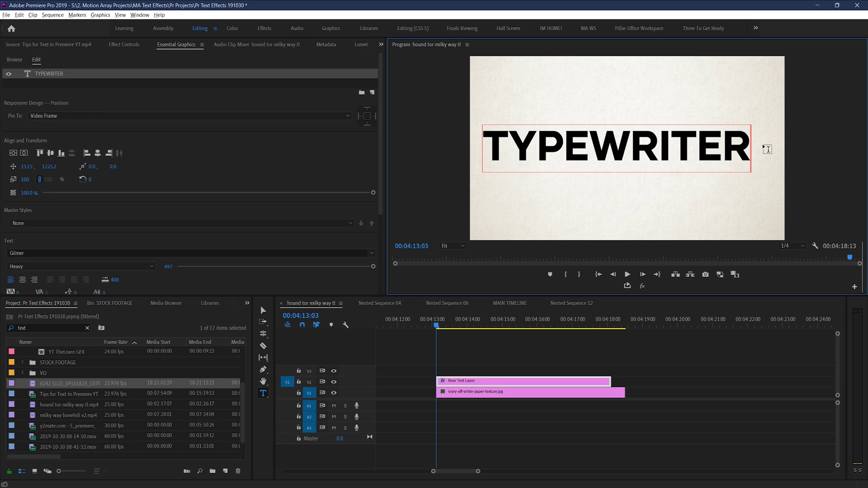
# Set the TYPEWRITER text in the LUCKY TYPEWRITER font and centre it in the frame
pyautogui.hotkey('ctrl', 'a')
pyautogui.click(101, 252)
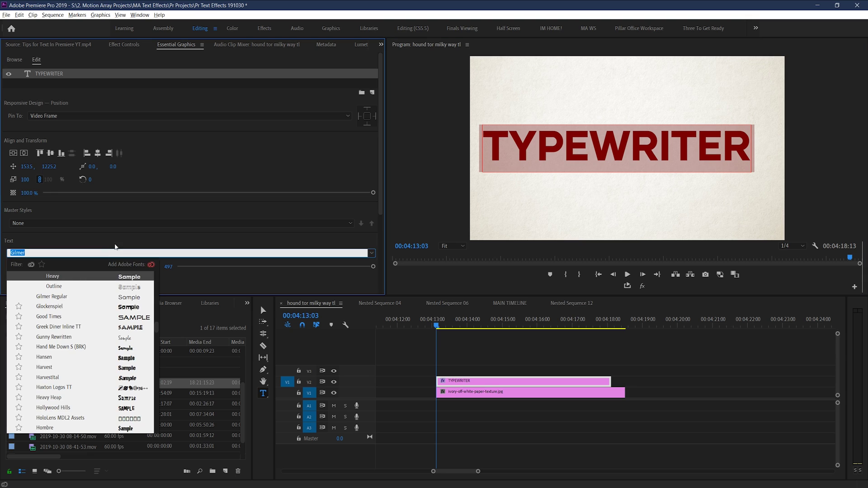
pyautogui.write('typew')
pyautogui.click(82, 284)
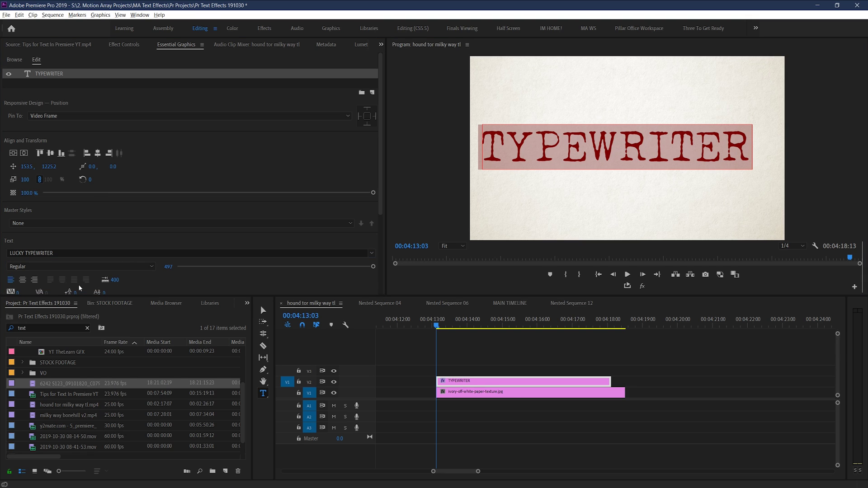
pyautogui.click(25, 154)
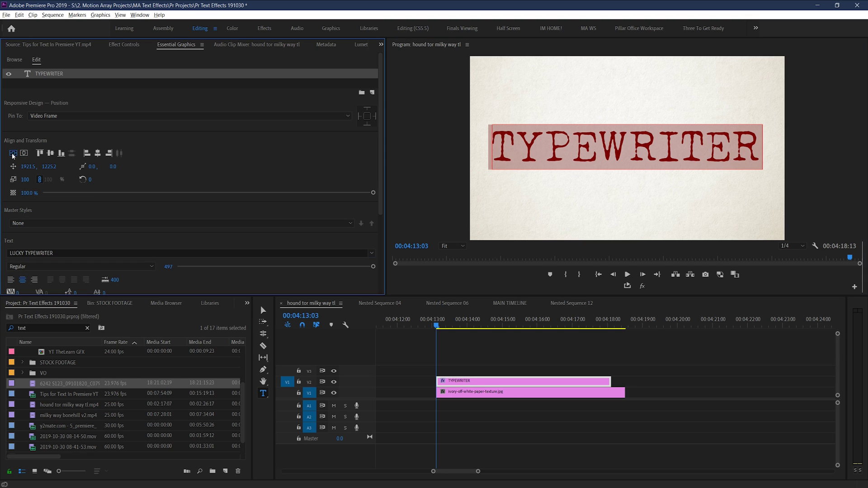
pyautogui.click(13, 153)
pyautogui.click(443, 349)
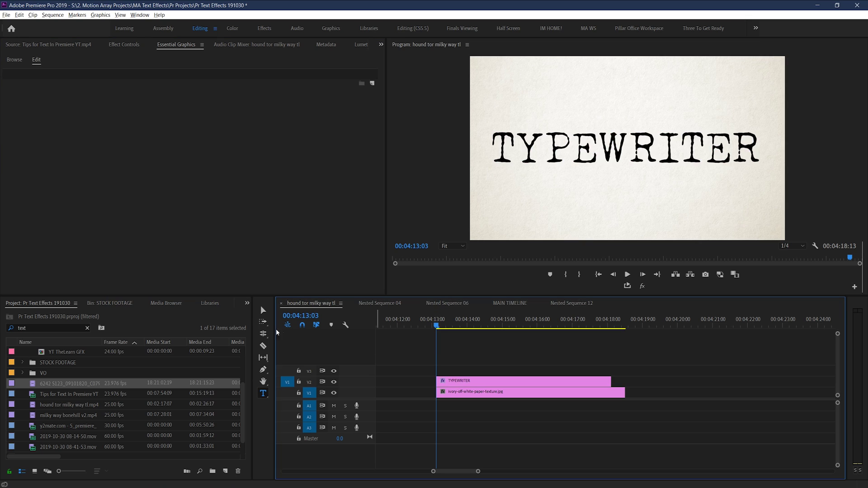
# Search the effects for "linear" and apply Linear Wipe to the TYPEWRITER clip
pyautogui.click(246, 303)
pyautogui.click(253, 356)
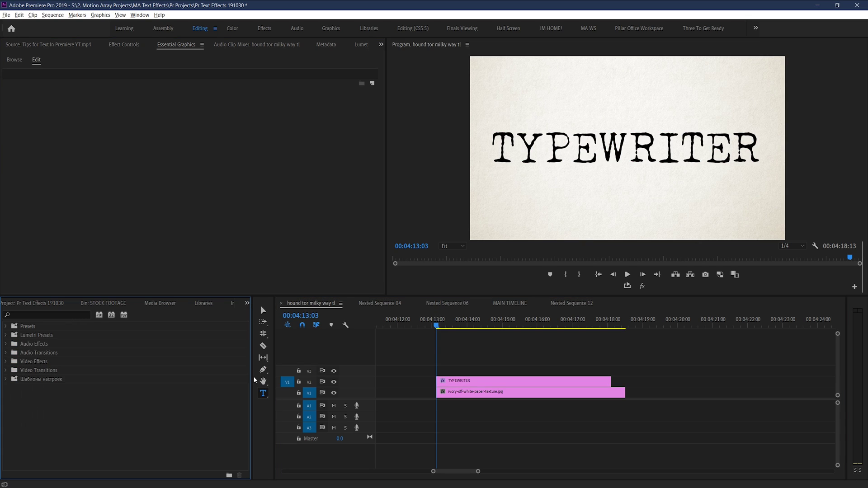
pyautogui.click(52, 312)
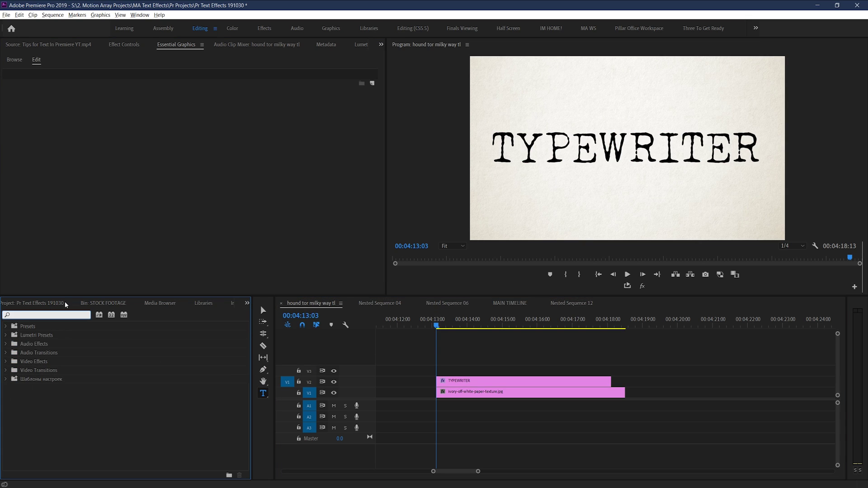
pyautogui.write('linear')
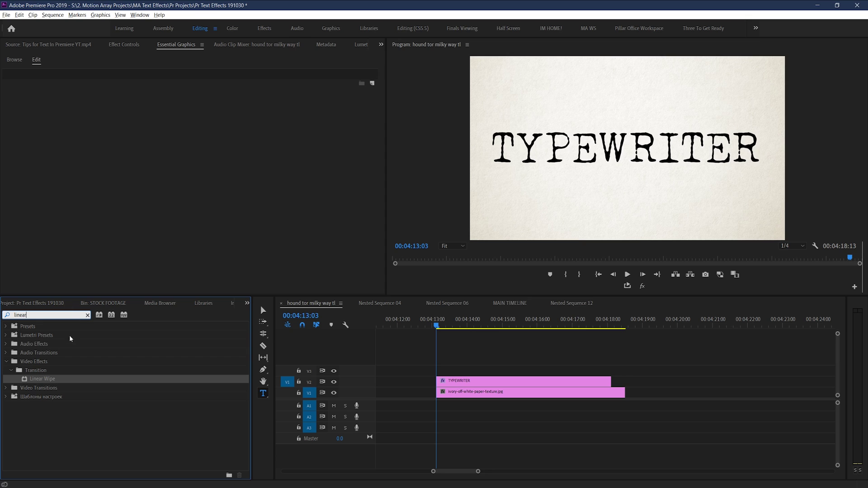
pyautogui.moveTo(48, 380); pyautogui.dragTo(480, 380)
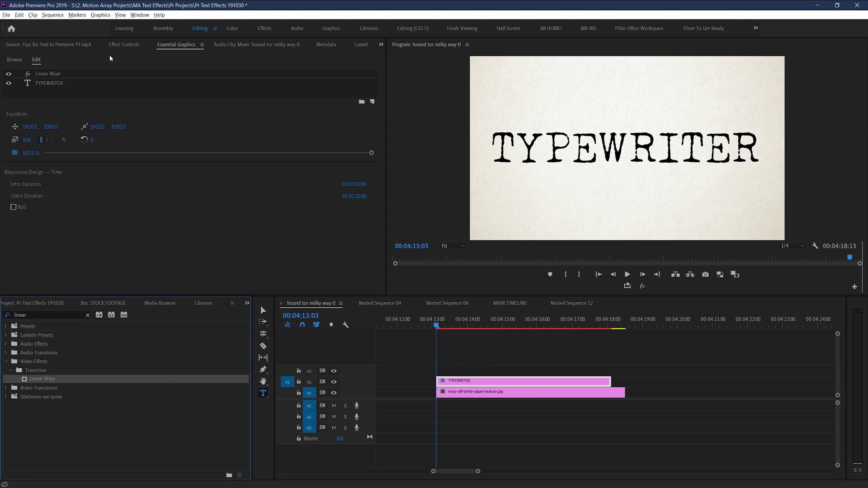
# Set the Linear Wipe's Wipe Angle to -90° and raise its Transition Completion to 100%
pyautogui.click(123, 45)
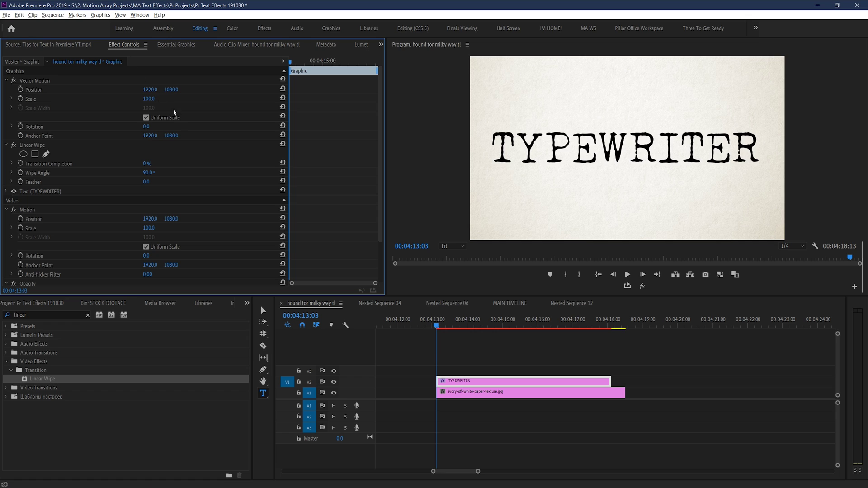
pyautogui.click(144, 166)
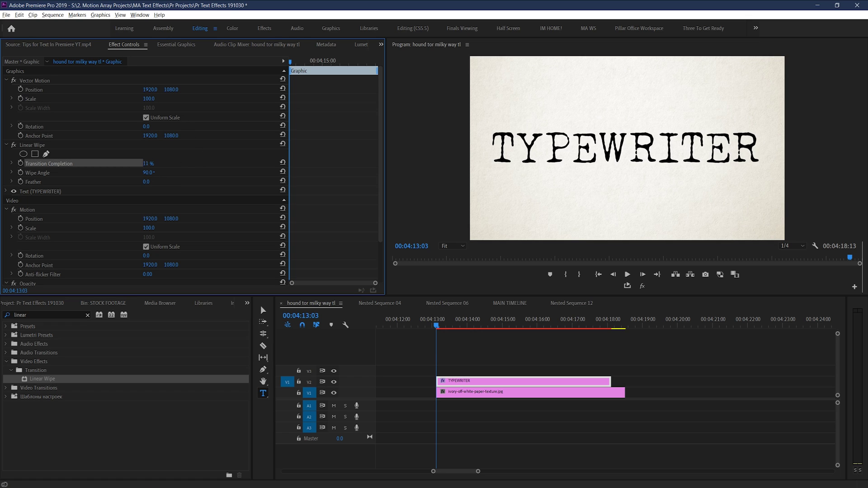
pyautogui.moveTo(148, 163)
pyautogui.mouseDown()
pyautogui.moveTo(195, 163)
pyautogui.moveTo(140, 163)
pyautogui.moveTo(153, 172)
pyautogui.mouseUp()
pyautogui.write('-90')
pyautogui.press('Return')
pyautogui.moveTo(147, 163); pyautogui.dragTo(184, 164)
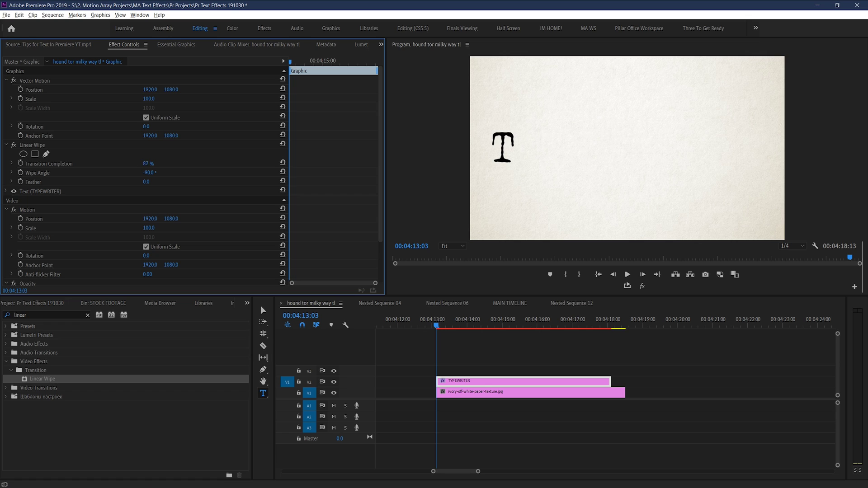
# Try a smooth keyframed Transition Completion reveal on the TYPEWRITER clip, play it and clear its keyframes
pyautogui.click(20, 164)
pyautogui.moveTo(290, 61)
pyautogui.mouseDown()
pyautogui.moveTo(304, 63)
pyautogui.moveTo(285, 70)
pyautogui.mouseUp()
pyautogui.press('space')
pyautogui.press('space')
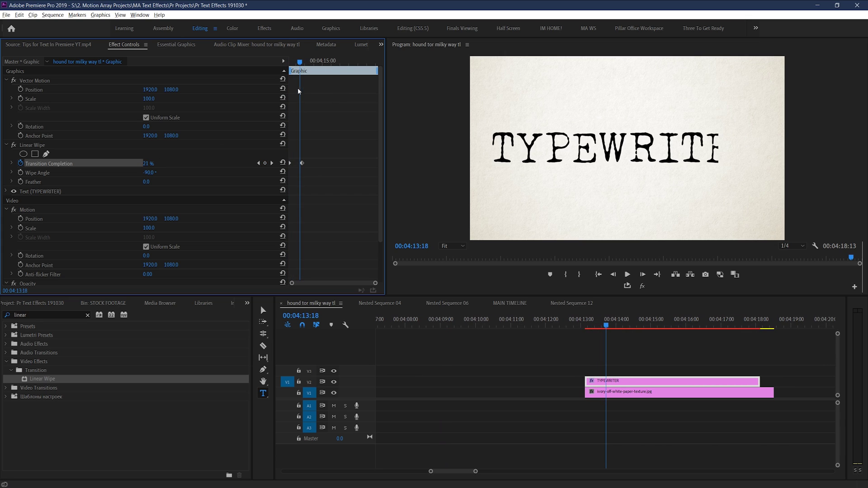
pyautogui.moveTo(312, 159); pyautogui.dragTo(284, 170)
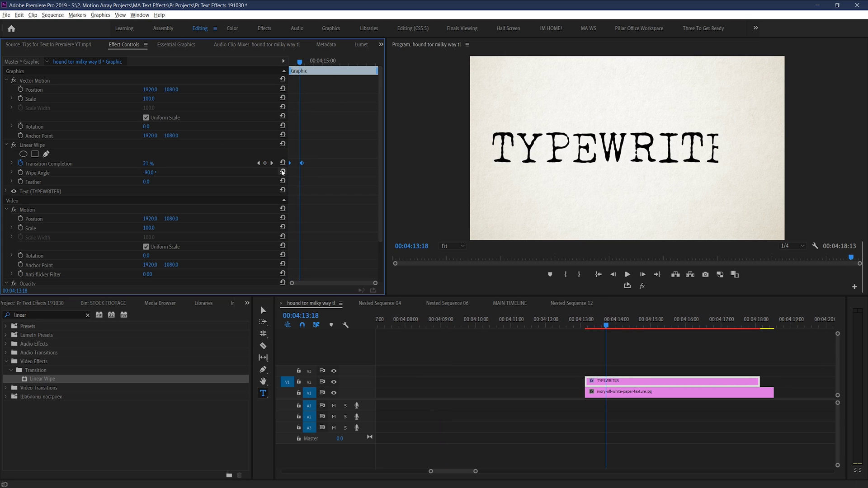
pyautogui.click(258, 162)
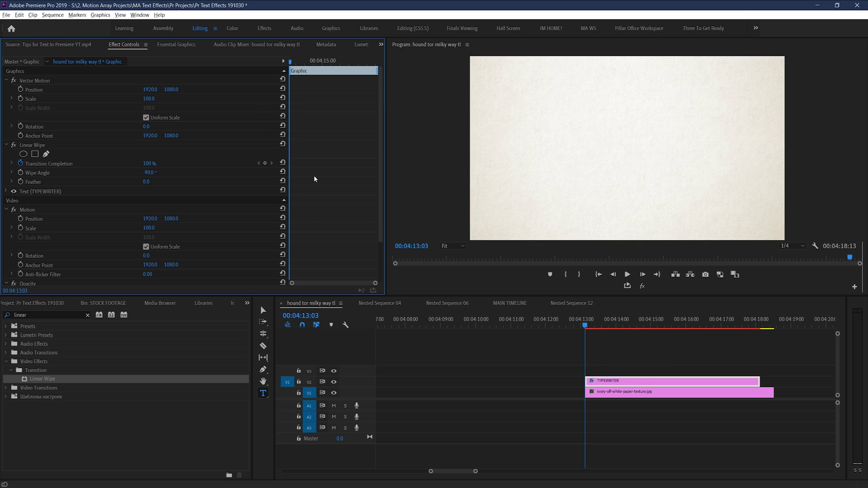
# Razor the TYPEWRITER clip into eleven short consecutive segments, one blank and one for each letter
pyautogui.click(631, 354)
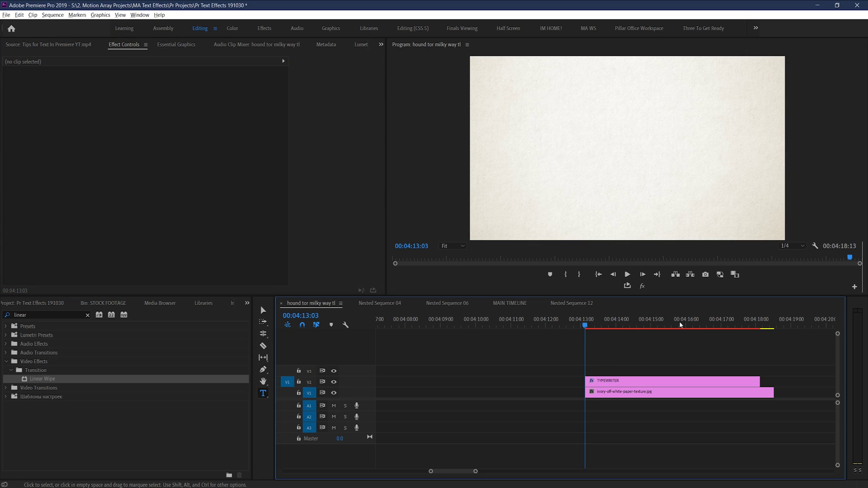
pyautogui.click(663, 320)
pyautogui.press('=')
pyautogui.press('c')
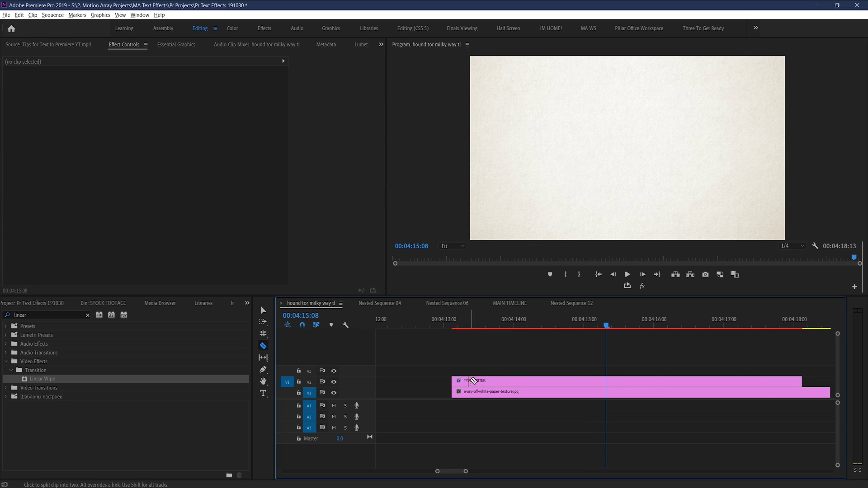
pyautogui.click(575, 382)
pyautogui.click(601, 382)
pyautogui.click(630, 383)
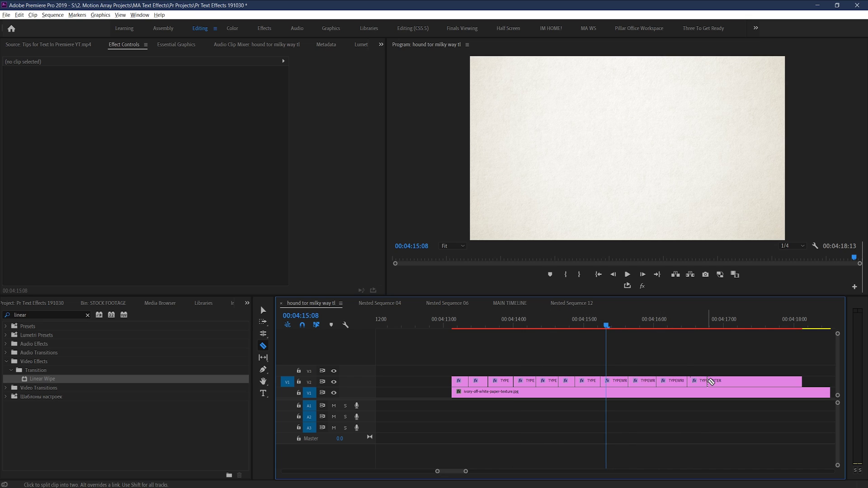
# Cut the text and paper texture clips just before 00:04:17:00 and delete the leftover ends
pyautogui.press('c')
pyautogui.click(722, 393)
pyautogui.press('v')
pyautogui.moveTo(733, 362); pyautogui.dragTo(768, 400)
pyautogui.press('Delete')
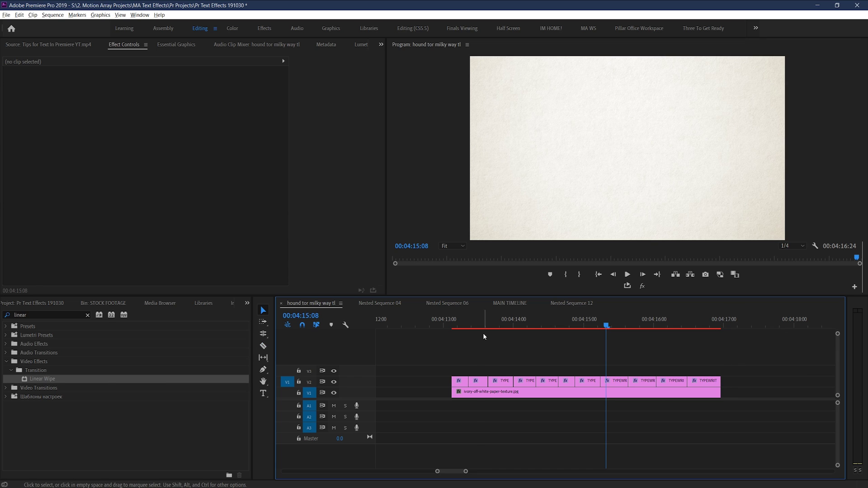
# Adjust the Linear Wipe's Transition Completion on successive TYPEWRITER segments so that each reveals one more letter
pyautogui.click(482, 381)
pyautogui.moveTo(150, 165); pyautogui.dragTo(145, 164)
pyautogui.moveTo(489, 325); pyautogui.dragTo(524, 329)
pyautogui.moveTo(146, 165); pyautogui.dragTo(143, 164)
pyautogui.click(542, 322)
pyautogui.press('space')
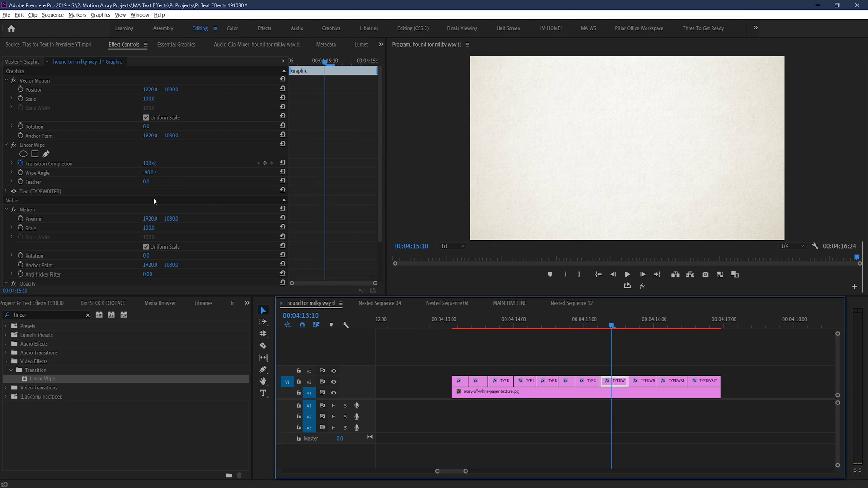
pyautogui.moveTo(762, 397); pyautogui.dragTo(804, 382)
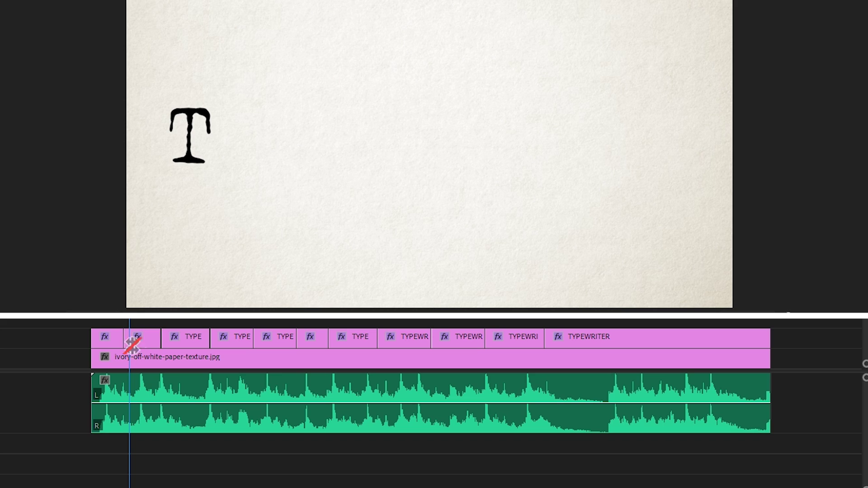
# Roll the cuts between the TYPEWRITER segments to line up with the peaks in the typing sound waveform
pyautogui.moveTo(123, 337); pyautogui.dragTo(154, 337)
pyautogui.press('n')
pyautogui.click(164, 337)
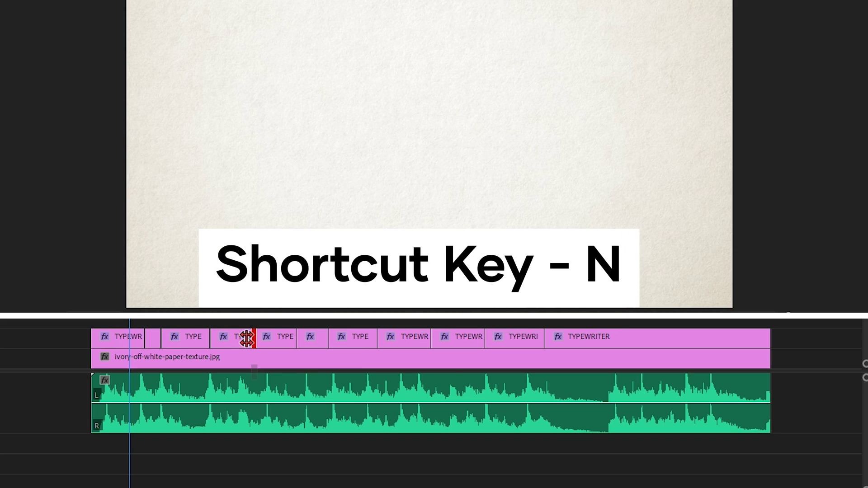
pyautogui.moveTo(252, 337); pyautogui.dragTo(270, 338)
pyautogui.moveTo(327, 337); pyautogui.dragTo(307, 338)
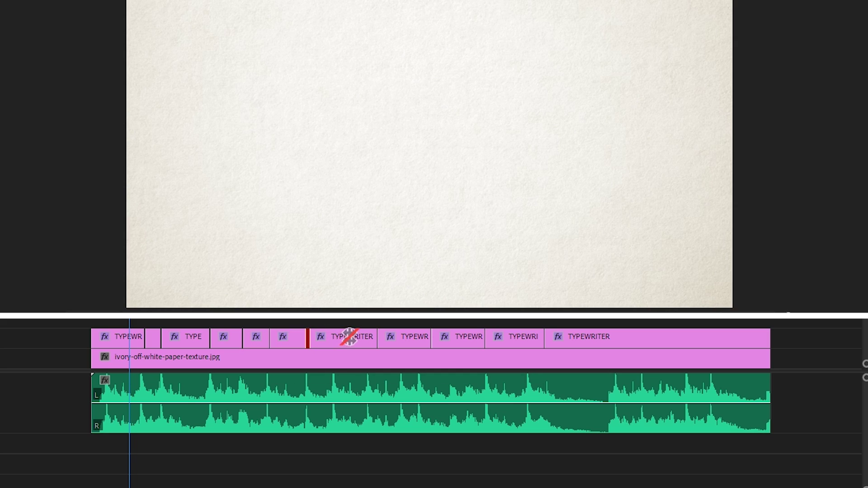
pyautogui.moveTo(379, 337); pyautogui.dragTo(344, 342)
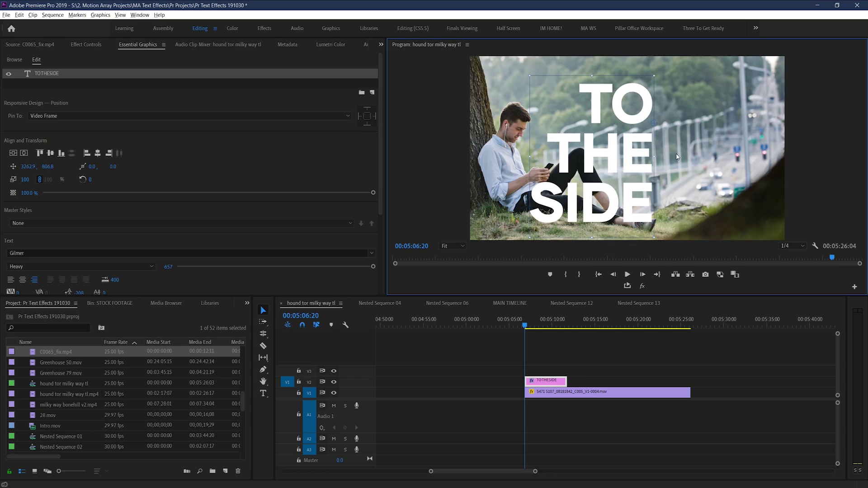
# Move the TO THE SIDE text over the dark foreground slope at about 3613.5, 599.7 and hide the text layer
pyautogui.moveTo(677, 157); pyautogui.dragTo(704, 139)
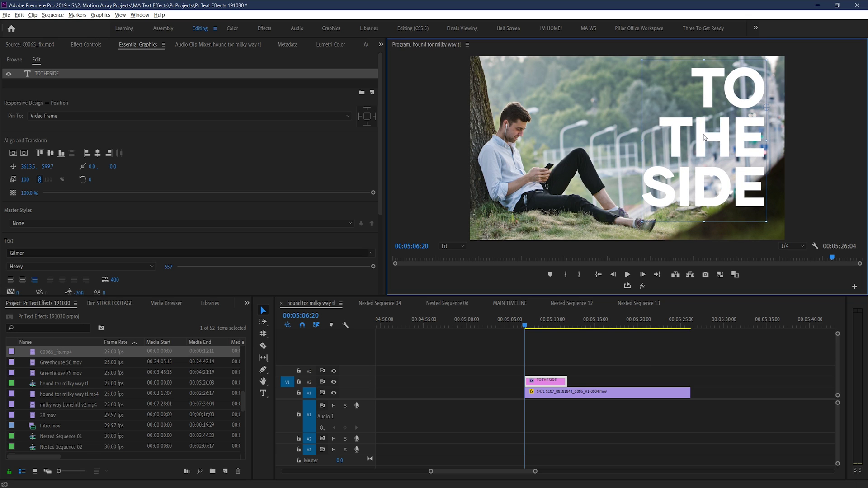
pyautogui.click(85, 45)
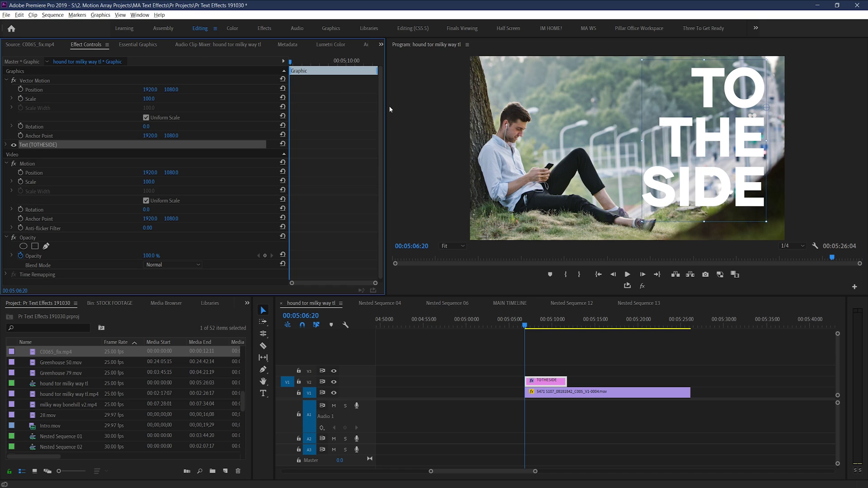
pyautogui.scroll(-1, 345, 186)
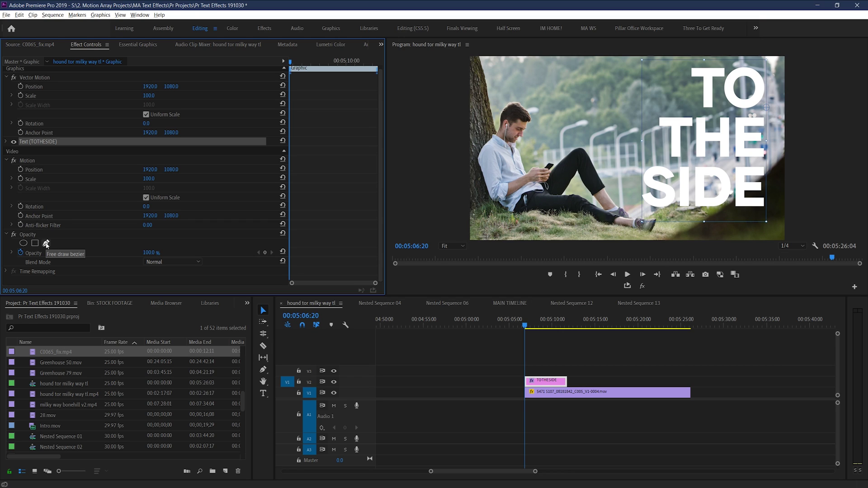
pyautogui.click(14, 142)
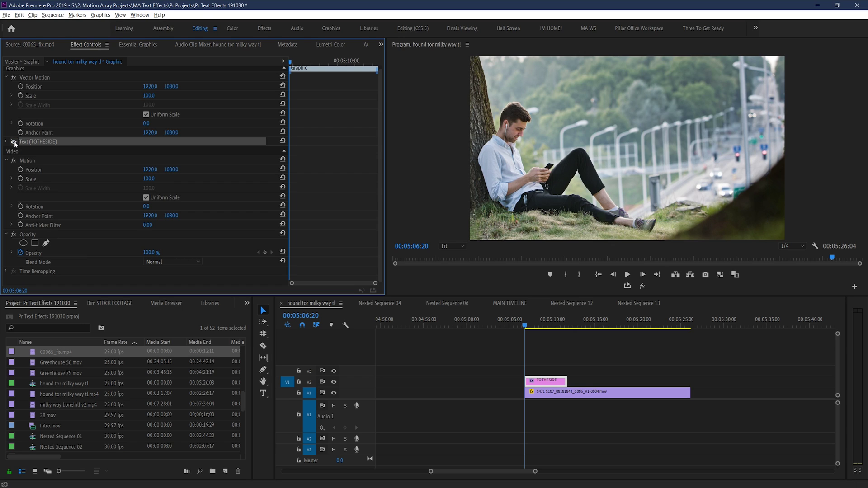
# Draw a closed free-draw Bezier opacity mask around the dark foreground slope and turn the text layer back on
pyautogui.click(46, 243)
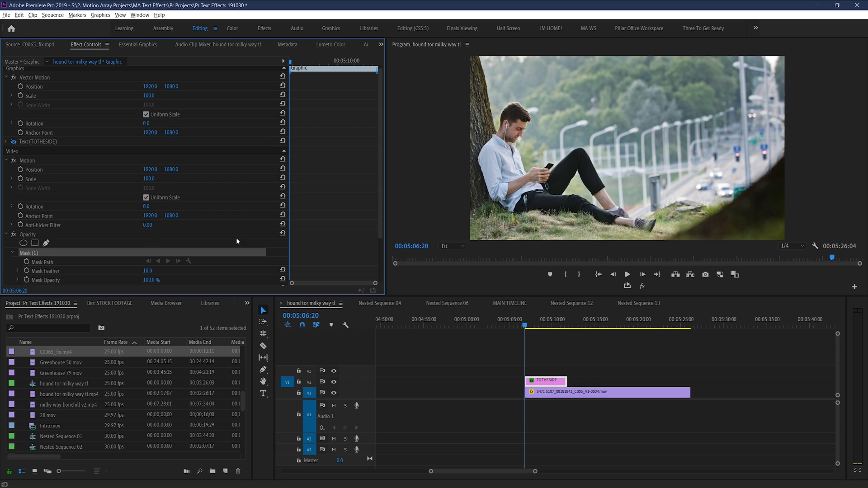
pyautogui.click(667, 239)
pyautogui.click(763, 179)
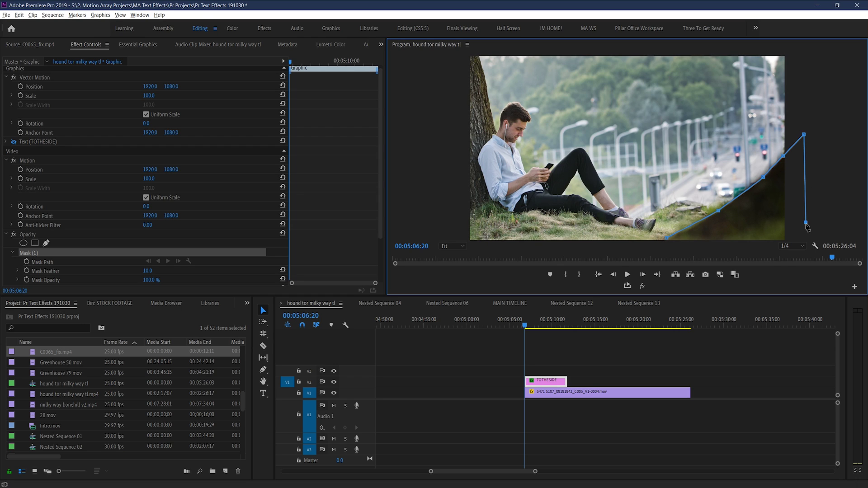
pyautogui.moveTo(807, 228); pyautogui.dragTo(808, 240)
pyautogui.click(667, 238)
pyautogui.click(13, 141)
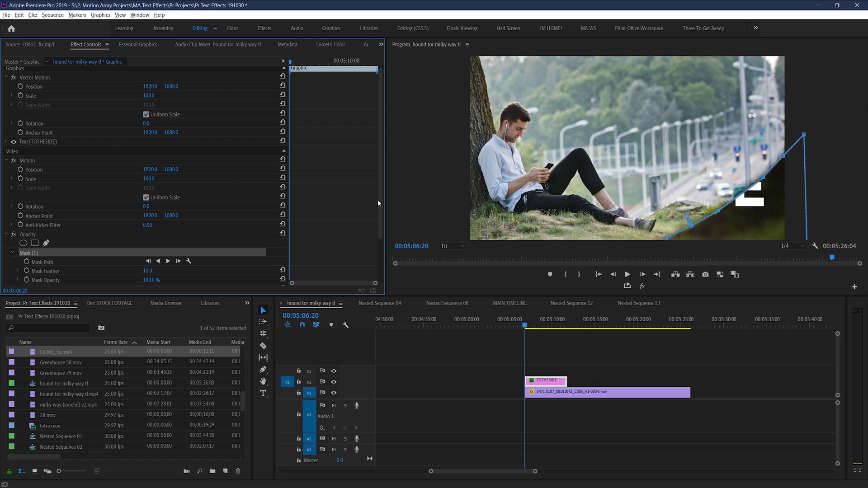
# Invert the opacity mask and set its Mask Feather to about 61.3 so the text sits behind the slope
pyautogui.moveTo(381, 206); pyautogui.dragTo(387, 260)
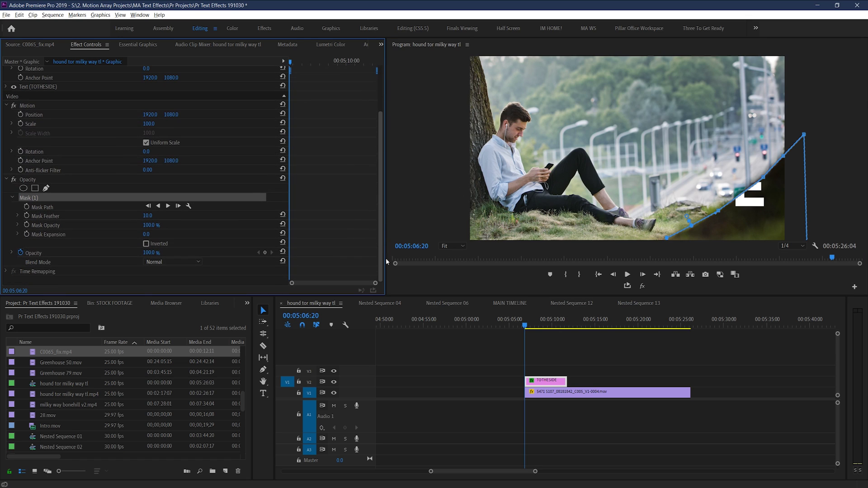
pyautogui.click(145, 244)
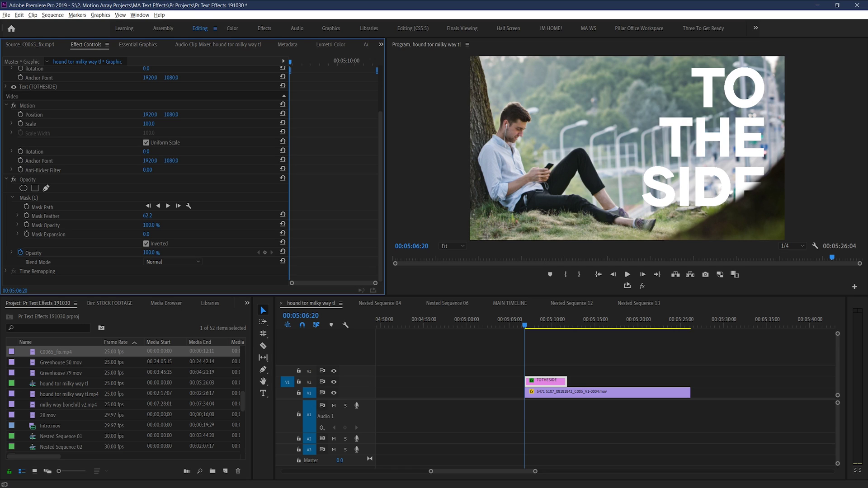
pyautogui.moveTo(147, 215); pyautogui.dragTo(185, 211)
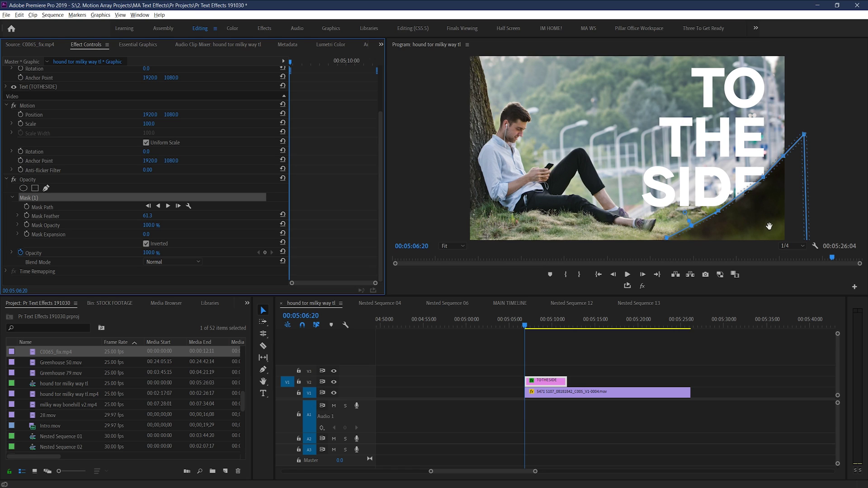
pyautogui.moveTo(769, 226); pyautogui.dragTo(765, 226)
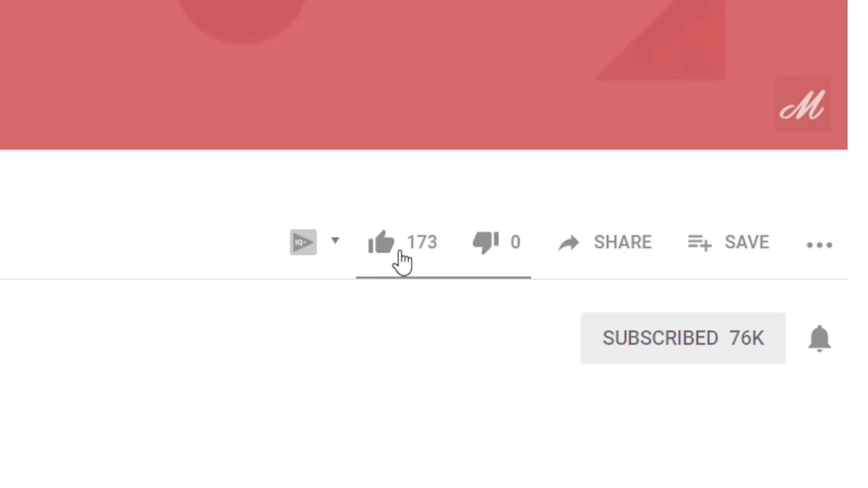
pyautogui.click(399, 261)
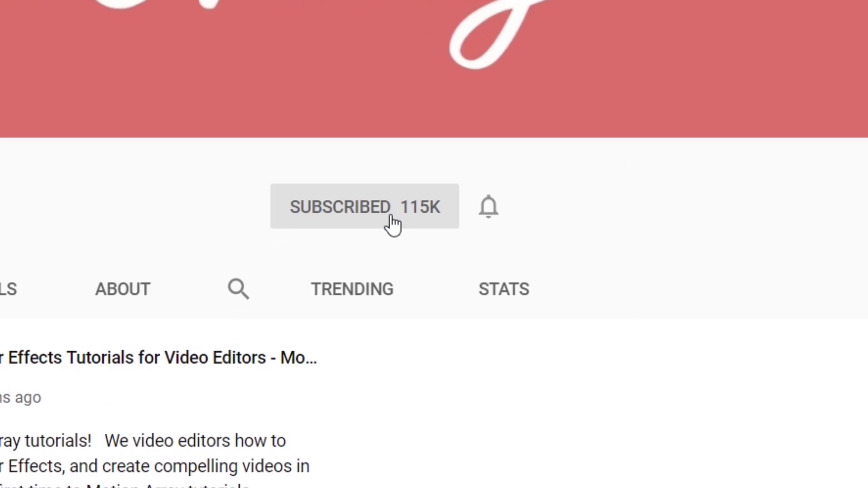
pyautogui.click(489, 213)
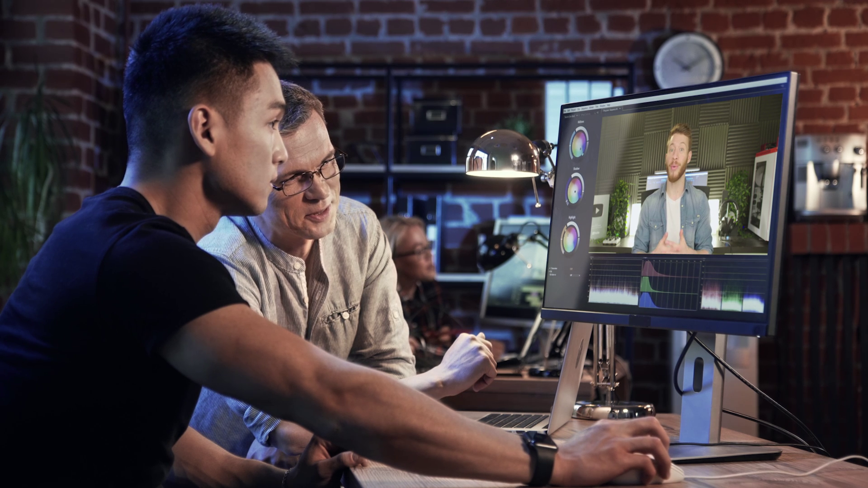